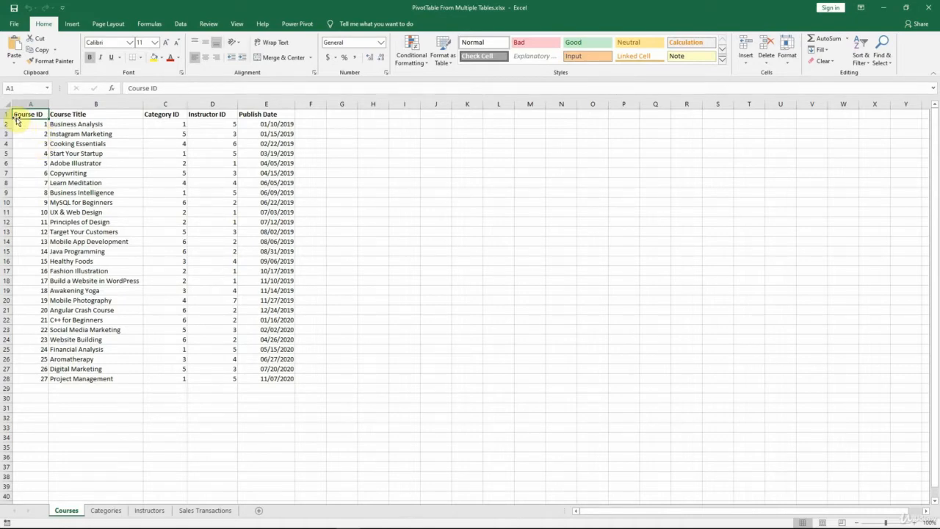
Step: Examine the Courses, Categories, Instructors and Sales Transactions sheets and how their ID columns relate to one another
left_click(39, 123)
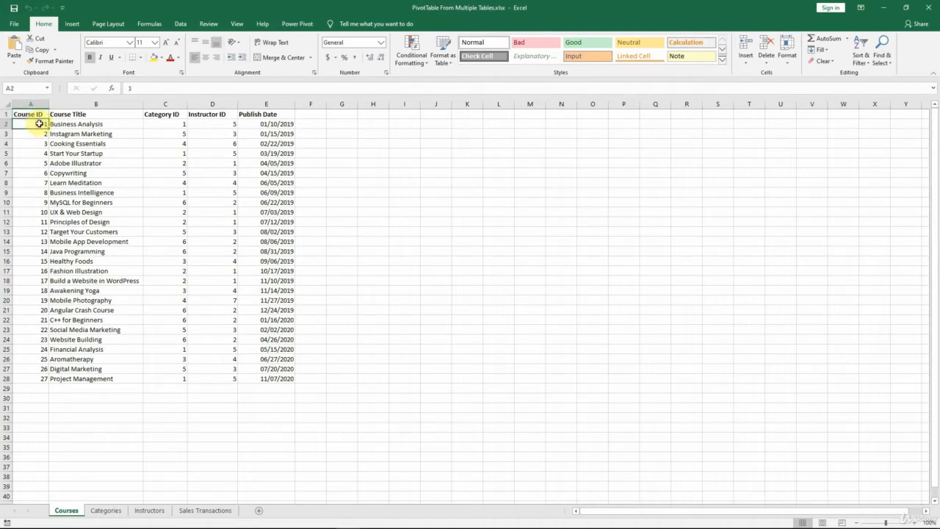
key("Down")
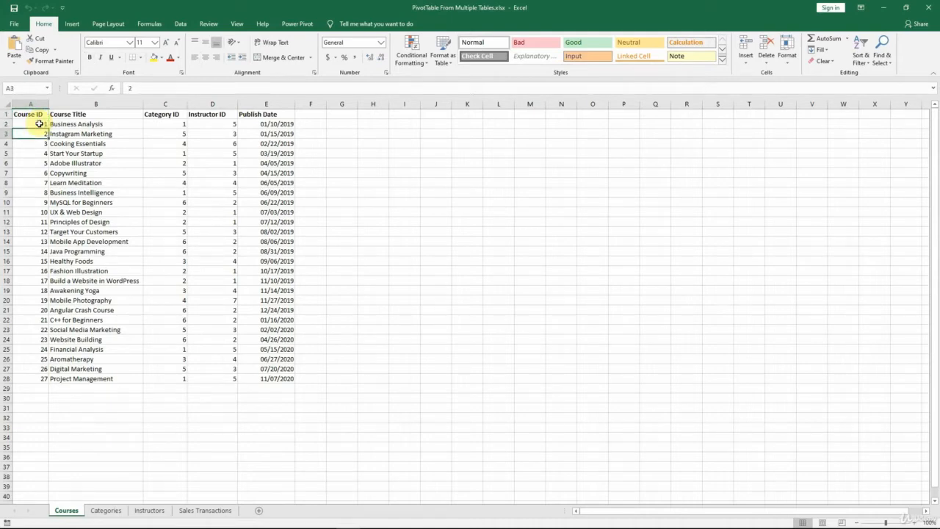
key("Down")
key("Down")
key("Down")
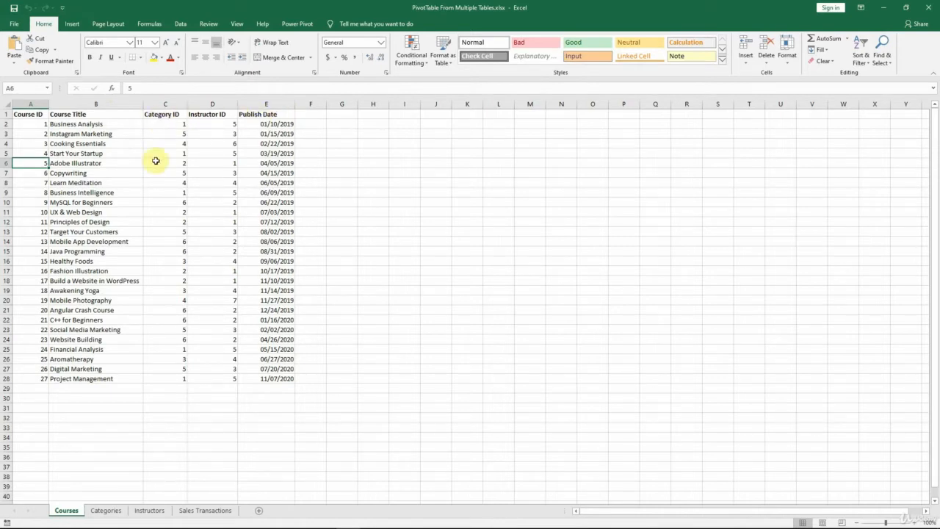
left_click(106, 511)
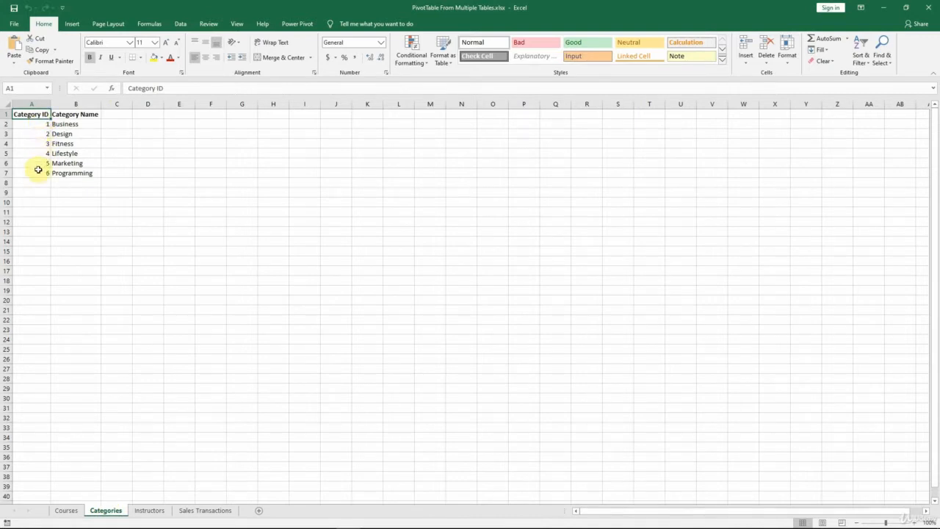
left_click(68, 511)
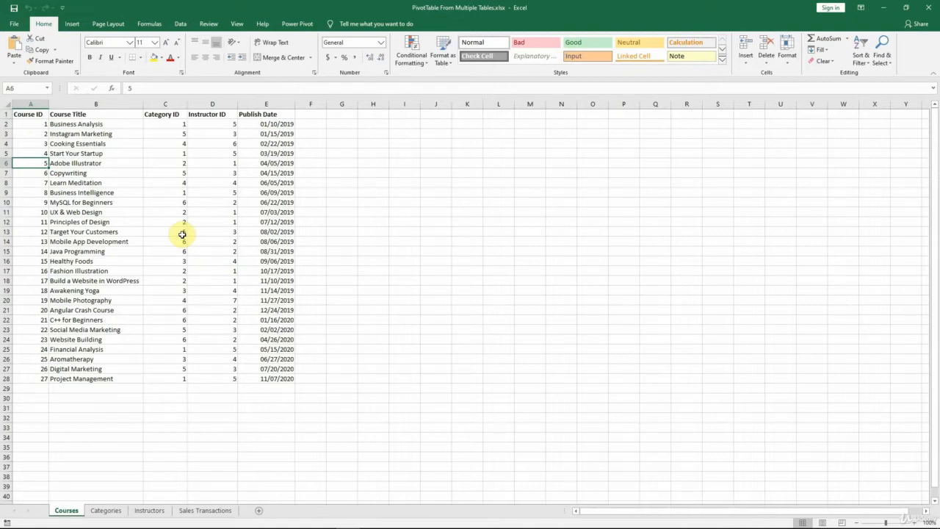
left_click(161, 512)
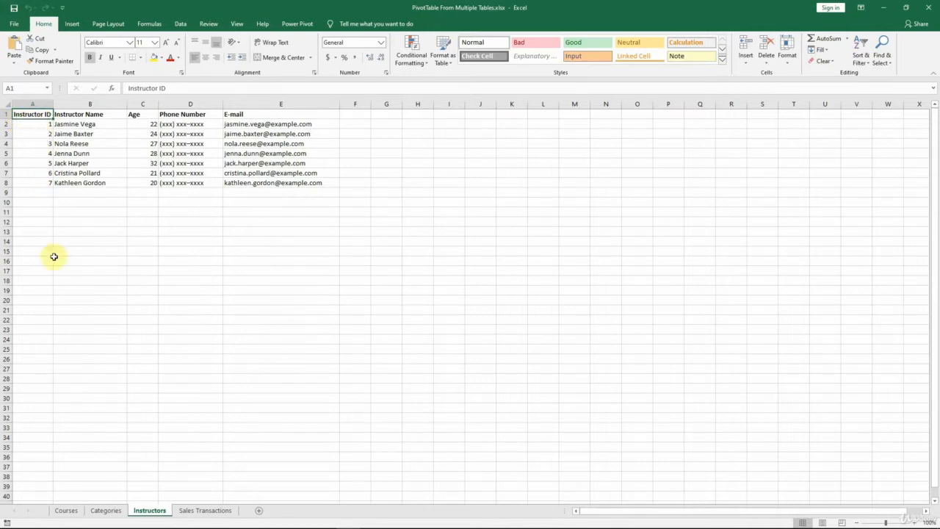
left_click(66, 510)
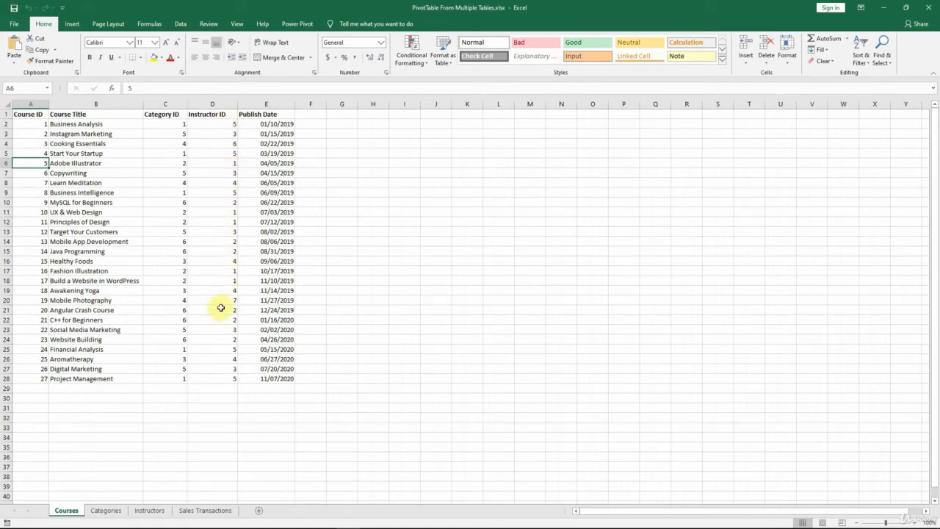
left_click(149, 510)
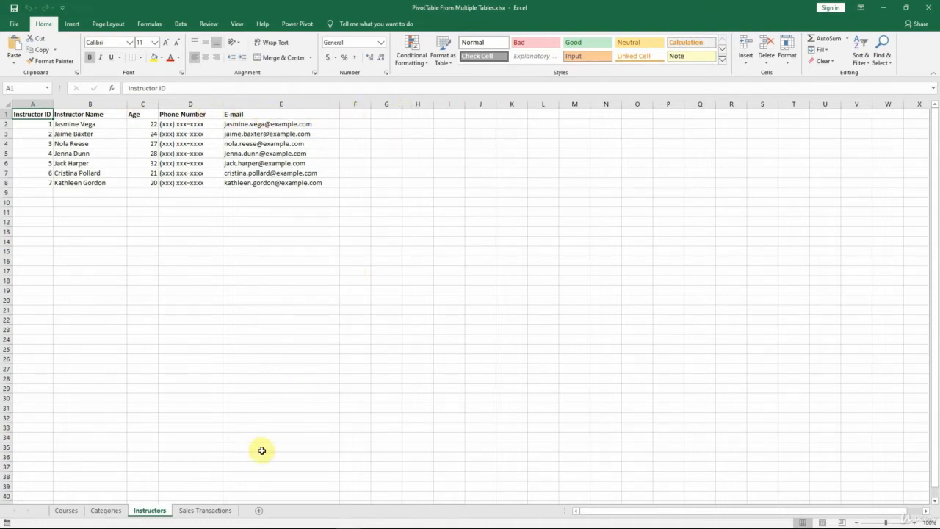
left_click(208, 512)
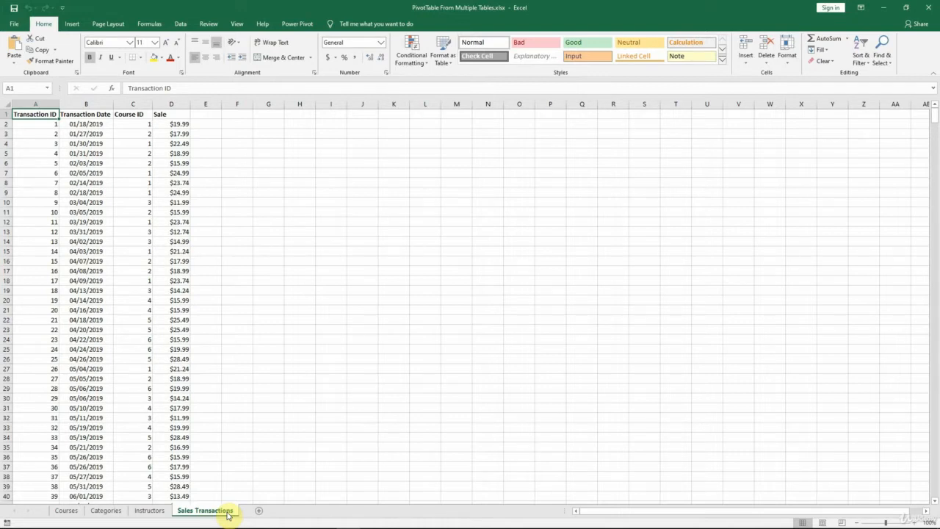
Step: Convert the course data in A1:E28 on the Courses sheet into a table with headers
left_click(71, 512)
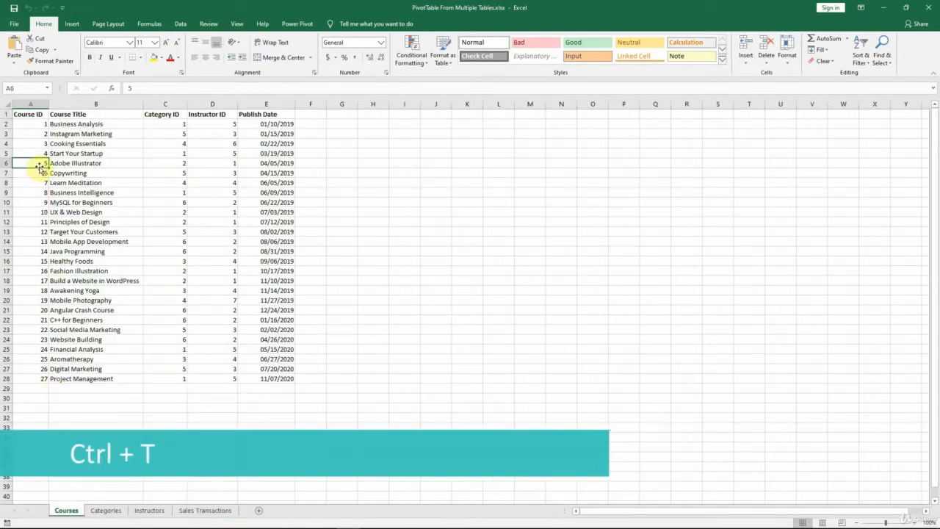
key("ctrl+t")
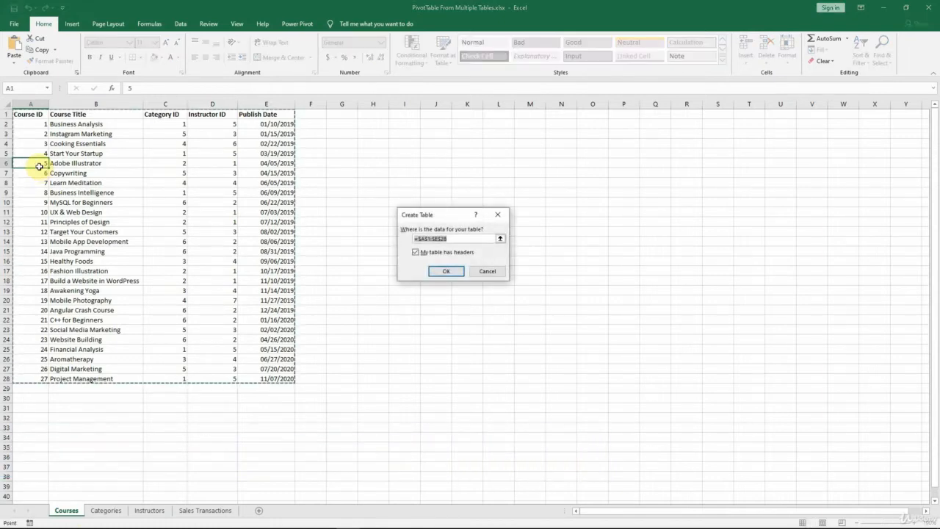
left_click(451, 271)
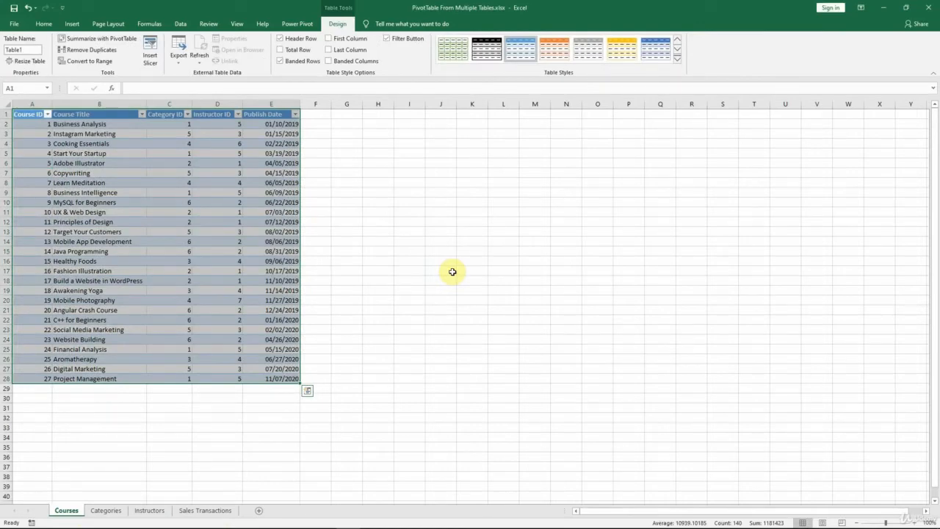
Step: Name the course table Courses and apply the gray banded table style
left_click(36, 48)
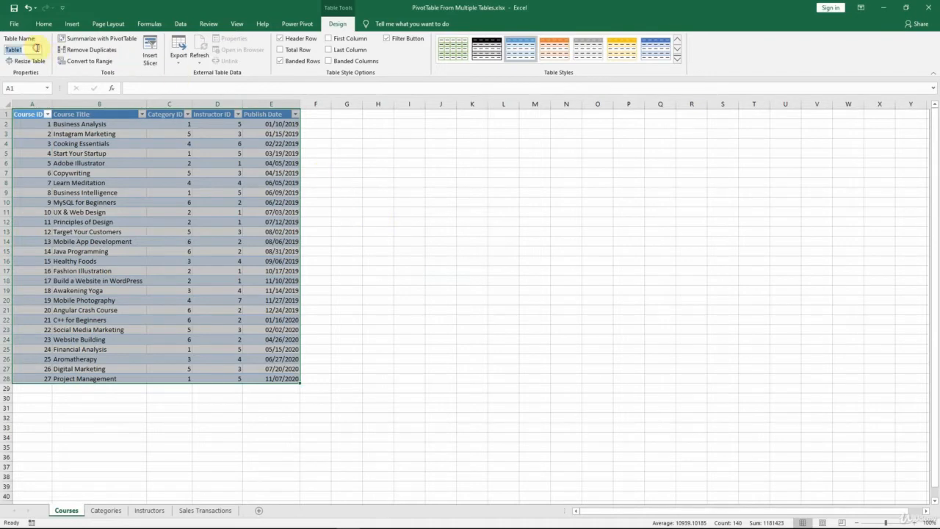
type("Courses")
key("Return")
left_click(592, 53)
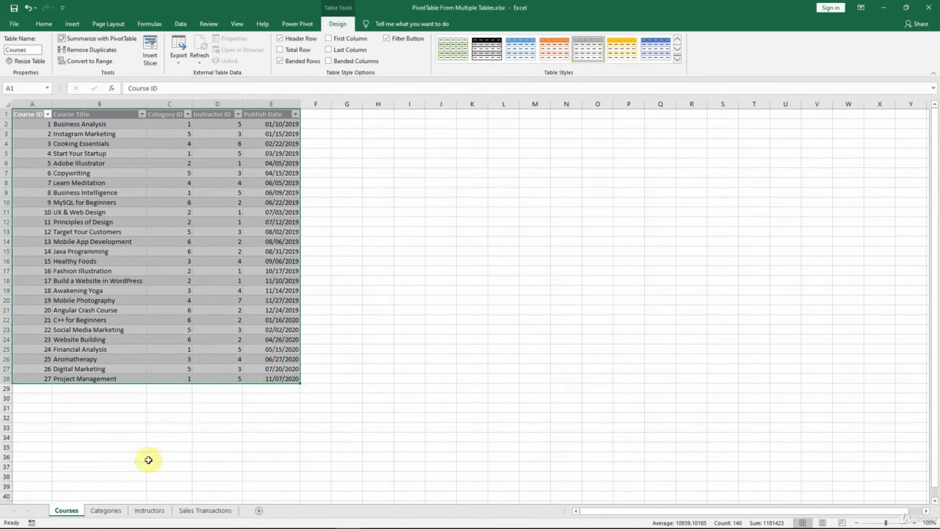
Step: Convert the category data in A1:B7 on the Categories sheet into a table with headers
left_click(117, 510)
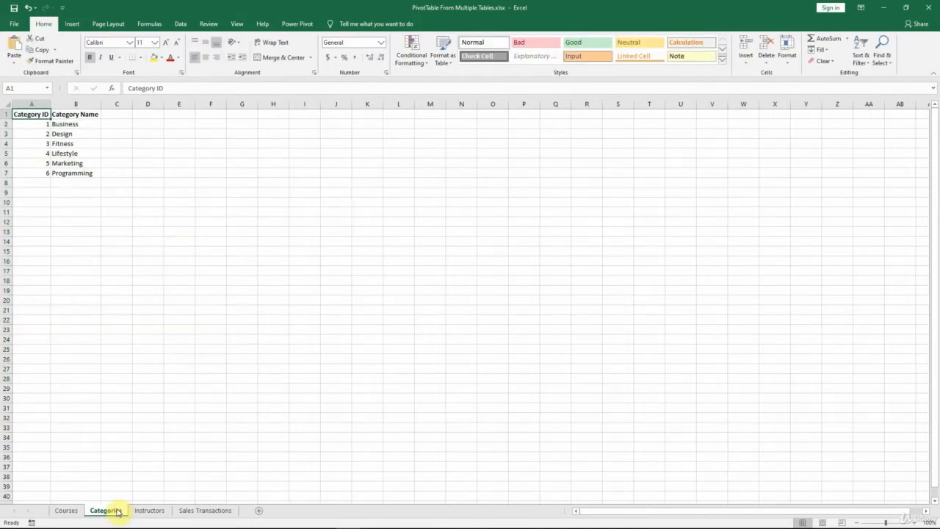
left_click(73, 24)
left_click(85, 46)
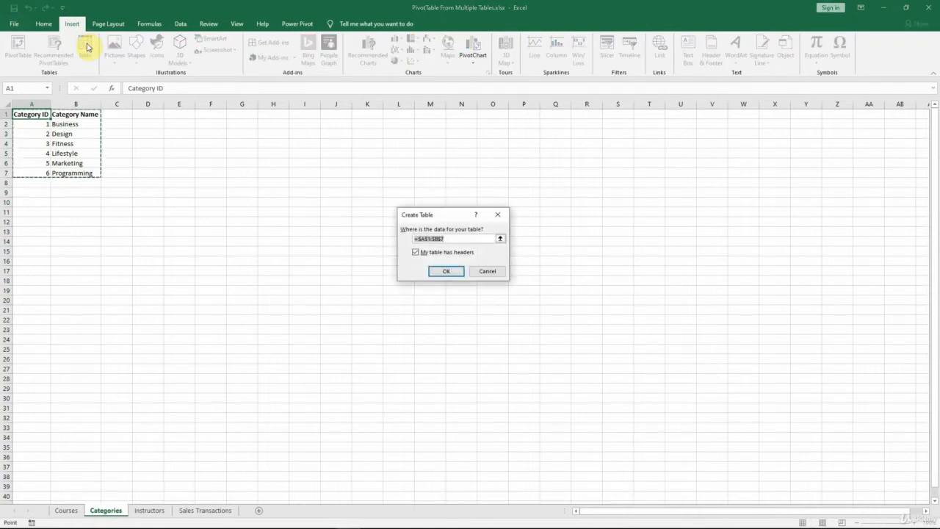
left_click(456, 271)
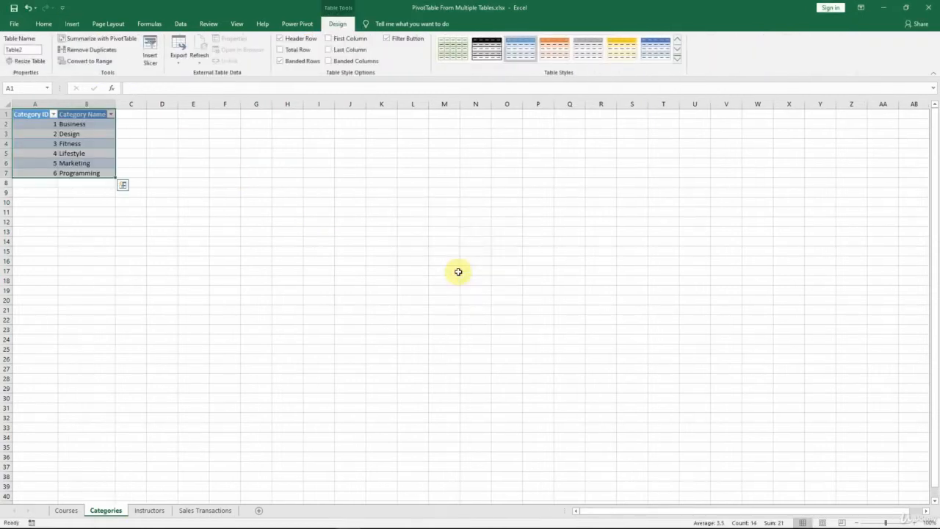
Step: Name the category table Categories and give it the same gray banded table style
left_click(28, 49)
type("Categories")
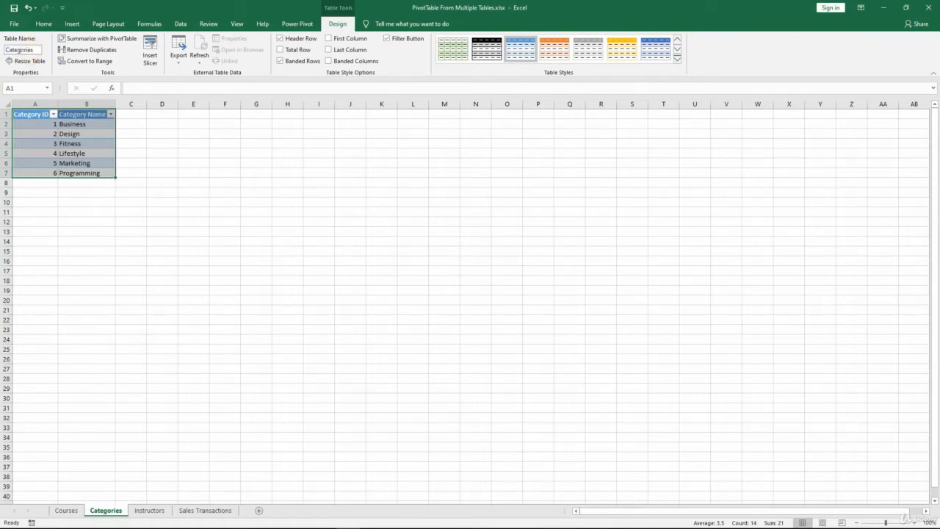
key("Return")
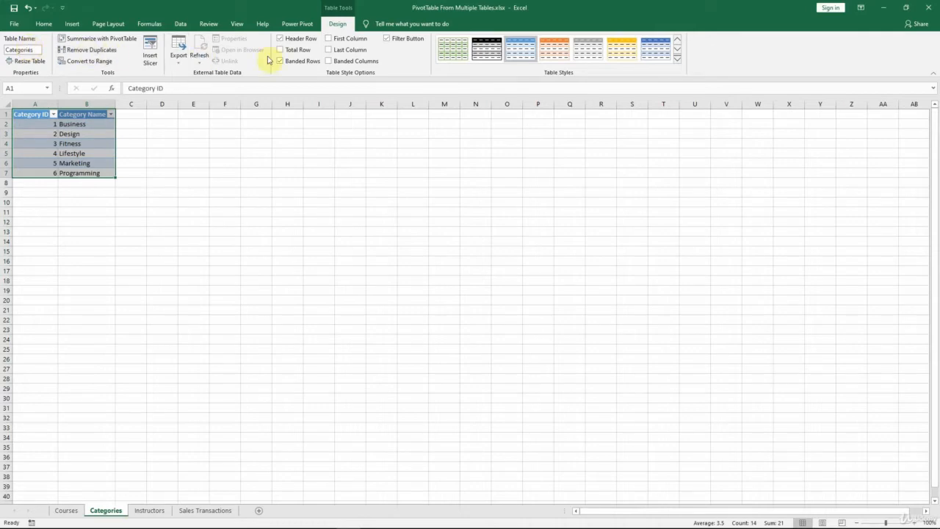
left_click(590, 57)
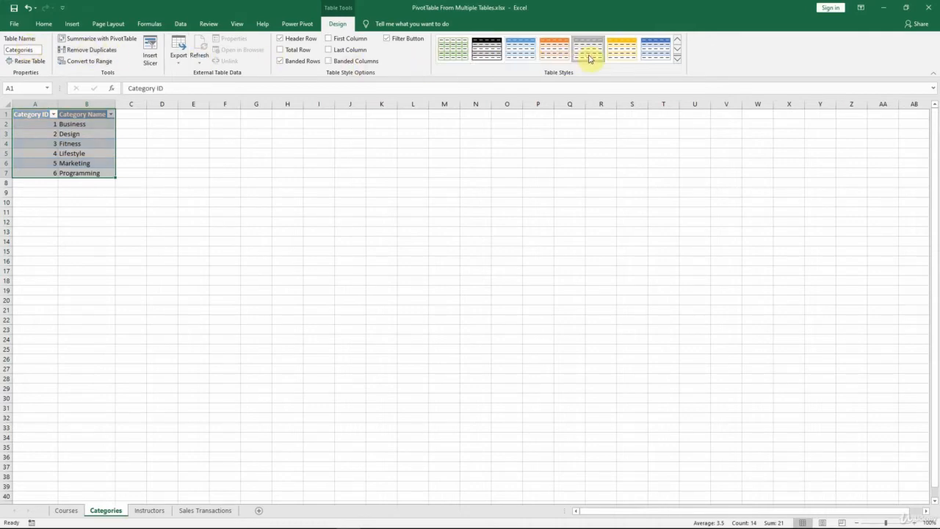
Step: Convert the instructor data on the Instructors sheet into a table with headers
left_click(150, 510)
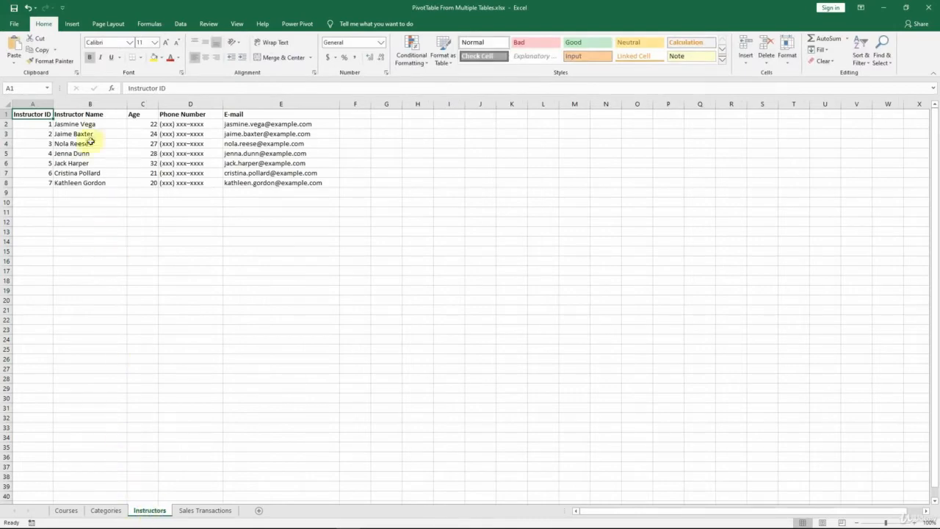
left_click(72, 25)
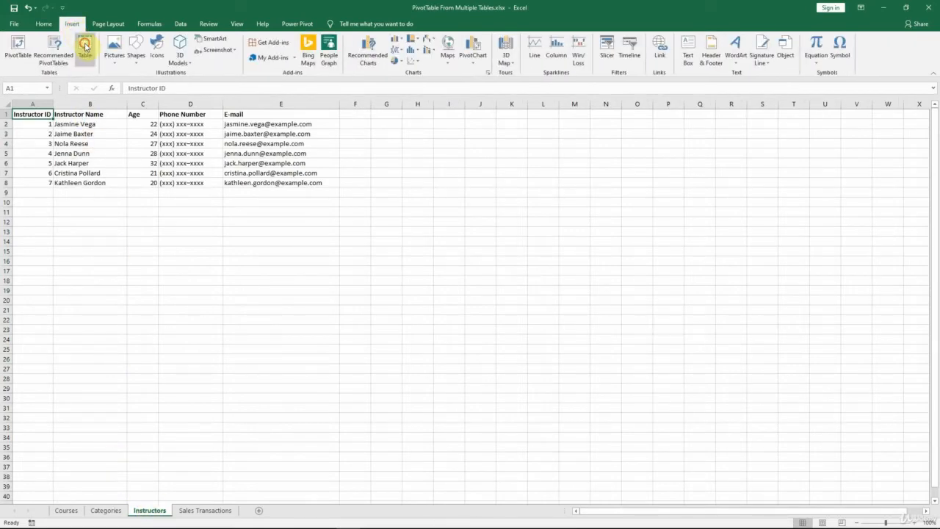
left_click(85, 47)
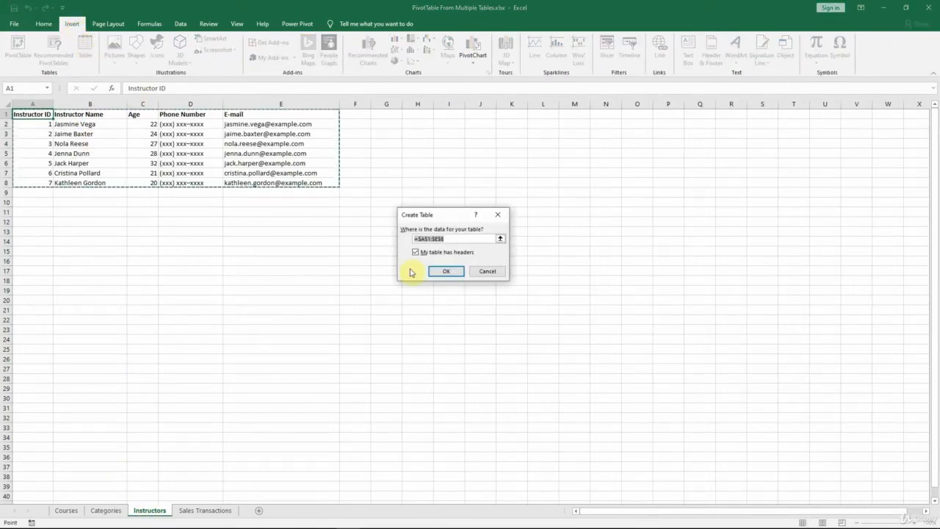
left_click(456, 273)
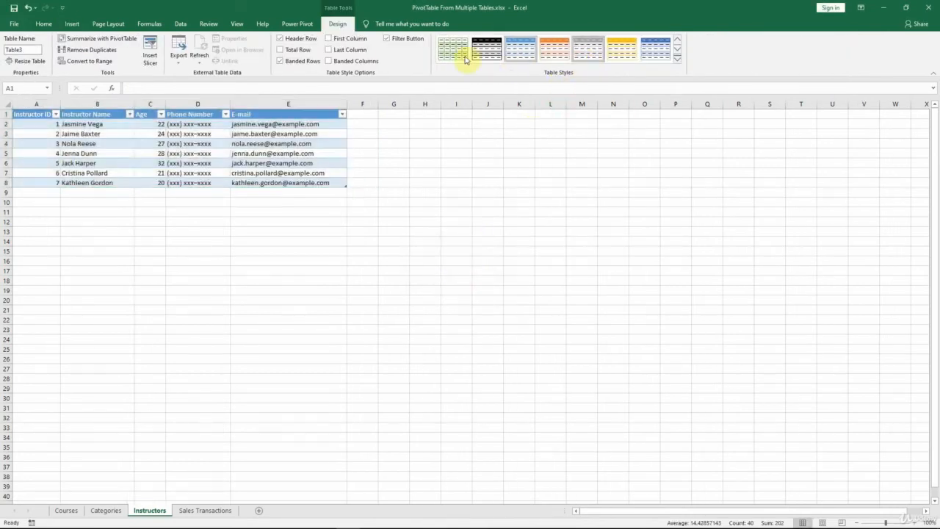
Step: Apply the gray banded style to the instructor table and name it Instructors
left_click(31, 50)
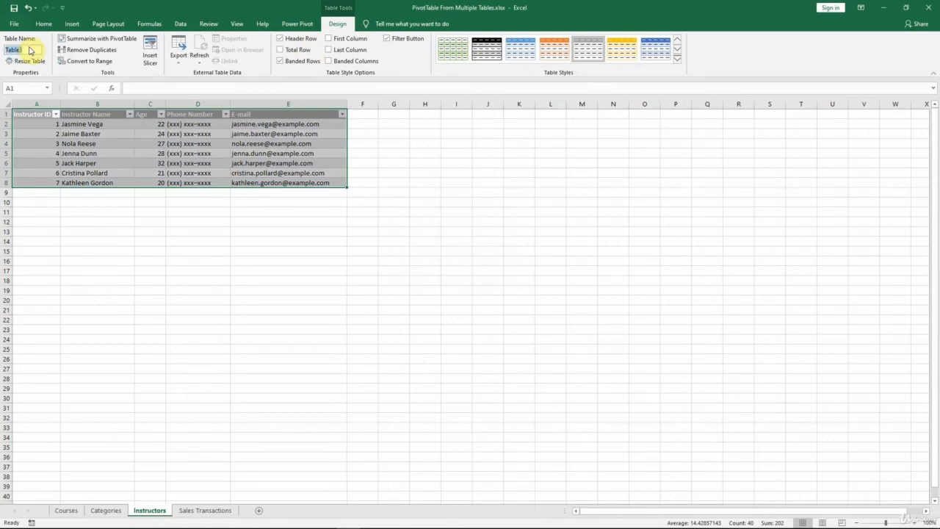
type("Instructors")
key("Return")
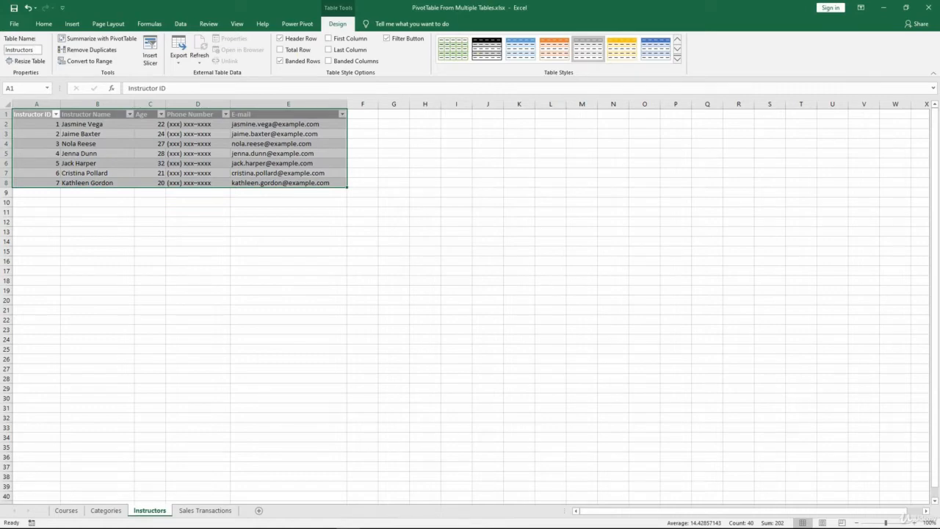
Step: Convert the sales data in A1:D1001 on the Sales Transactions sheet into a table with headers
left_click(206, 510)
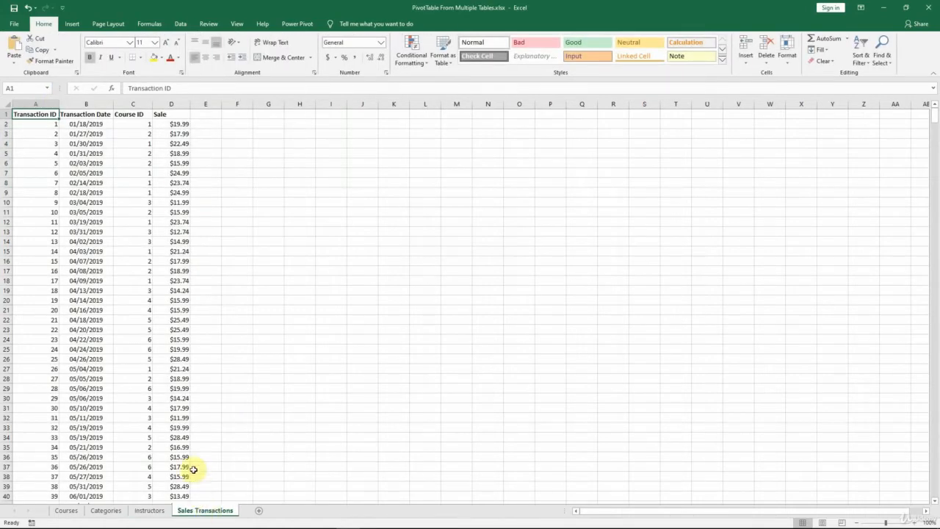
left_click(73, 24)
left_click(84, 47)
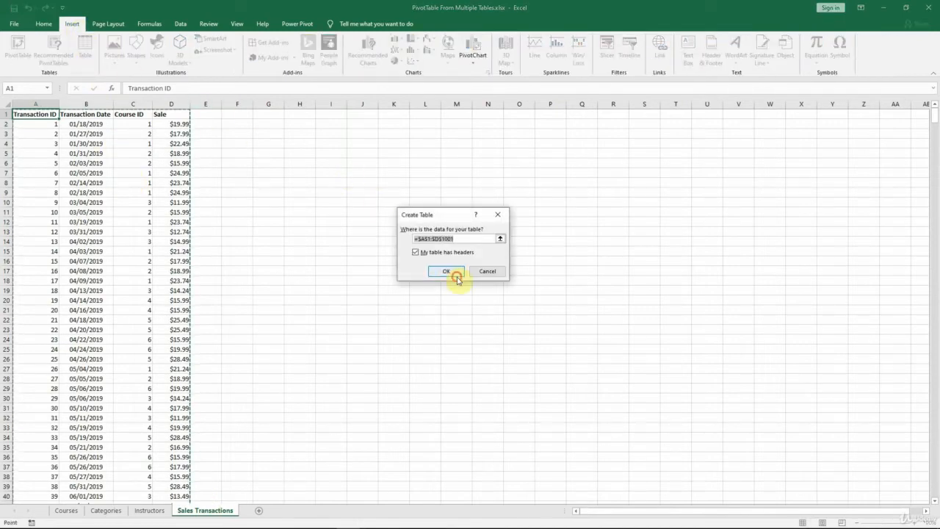
left_click(447, 272)
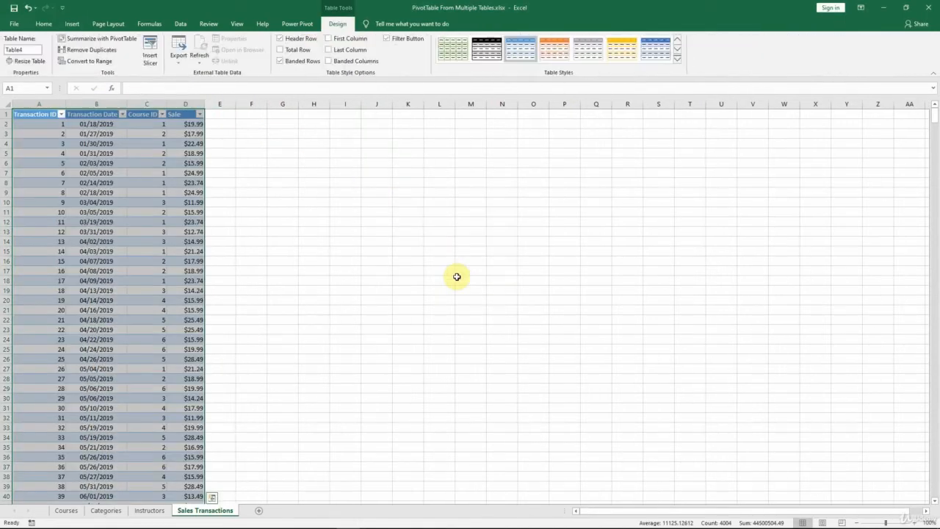
Step: Apply the gray banded style to the sales table and name it SalesTransactions
left_click(589, 50)
left_click(29, 47)
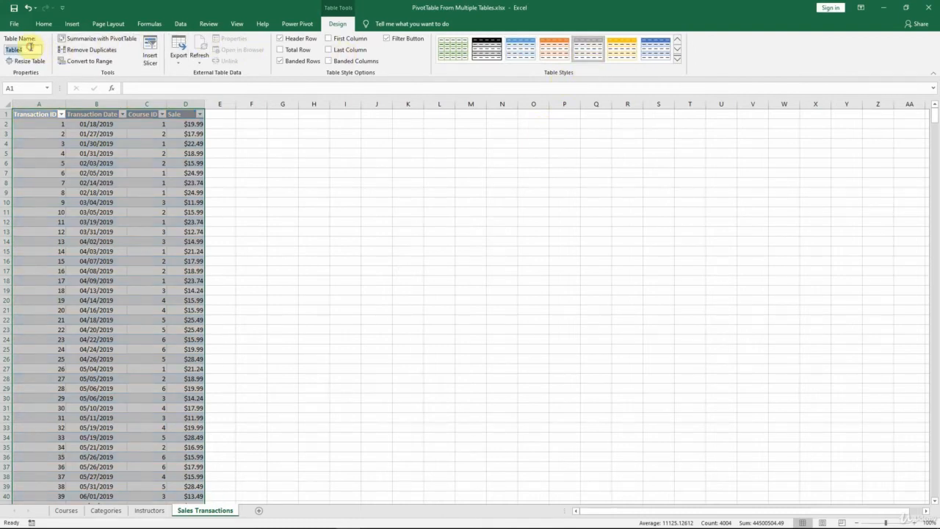
type("S")
type("alesTransactions")
key("Return")
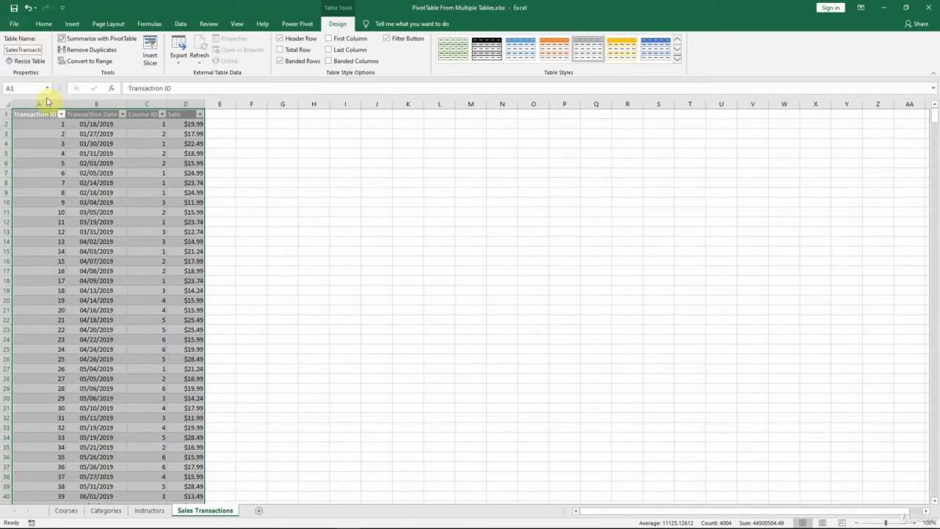
Step: Create a PivotTable from the SalesTransactions table on a new worksheet, adding its data to the Data Model
left_click(52, 153)
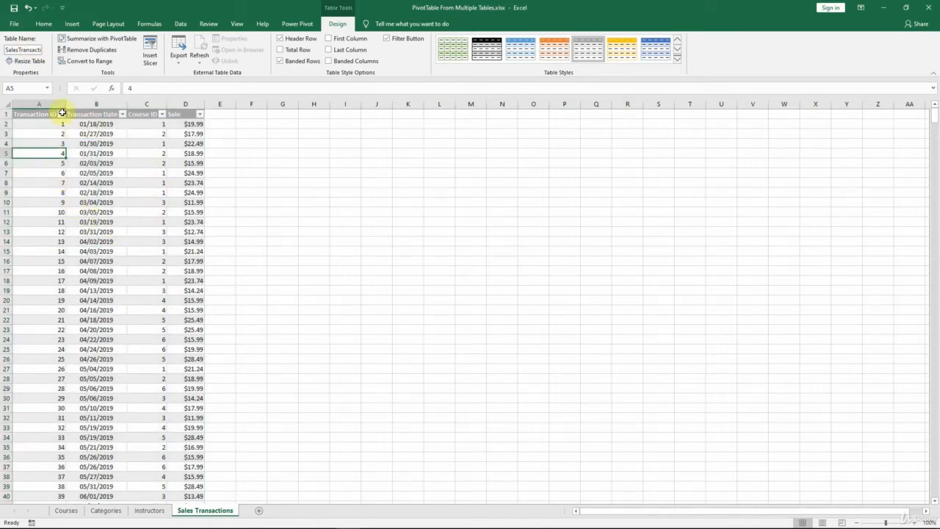
left_click(70, 25)
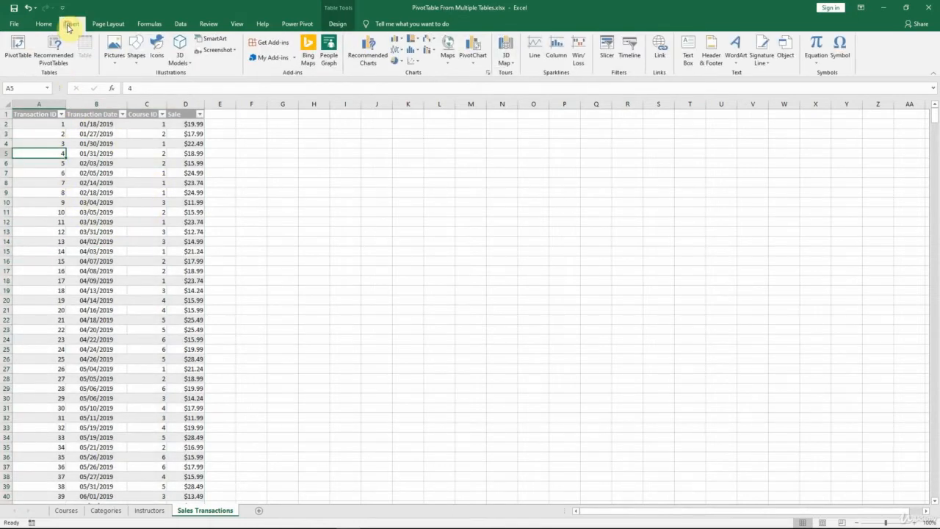
left_click(18, 46)
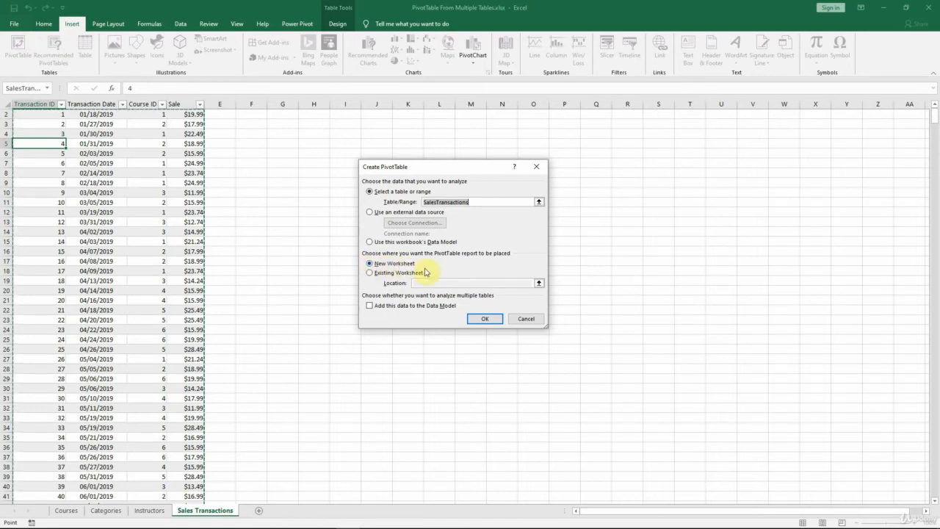
left_click(369, 306)
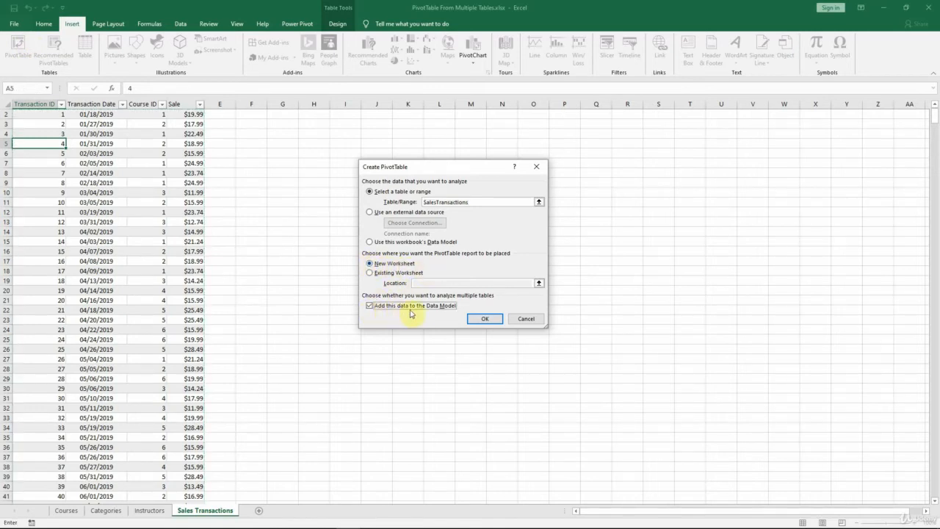
left_click(493, 319)
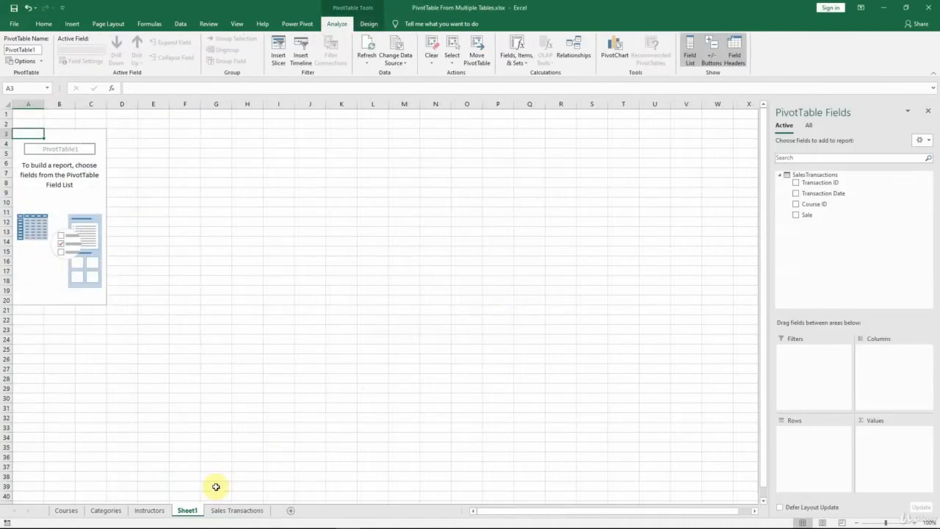
Step: Move the new PivotTable sheet after Sales Transactions and rename it PivotTable
left_click_drag(189, 510, 274, 512)
double_click(254, 510)
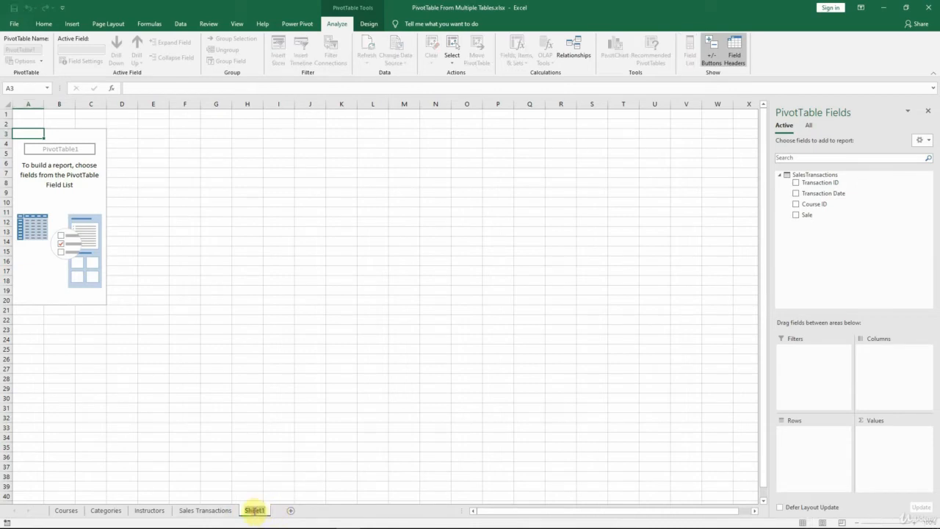
type("PivotTable")
key("Return")
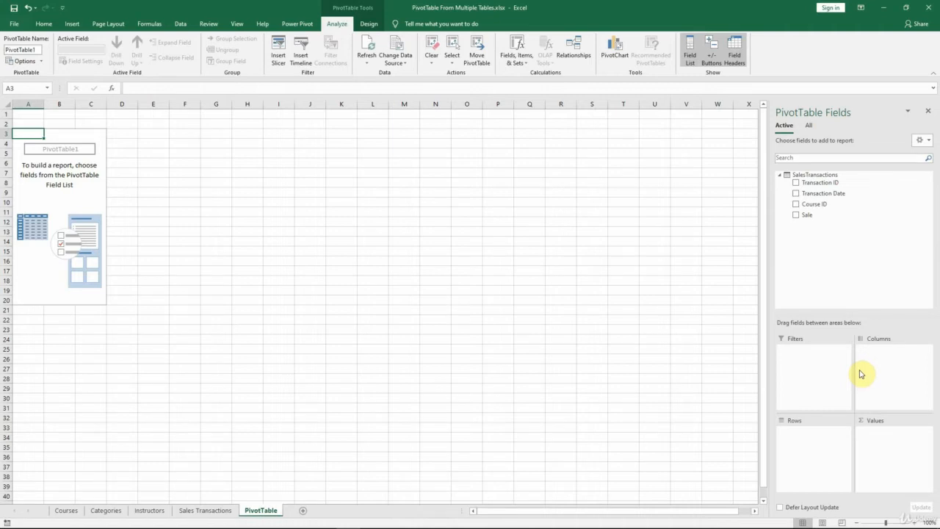
Step: List all workbook tables in the PivotTable fields with SalesTransactions expanded, and try to auto-detect relationships between the tables
left_click(811, 126)
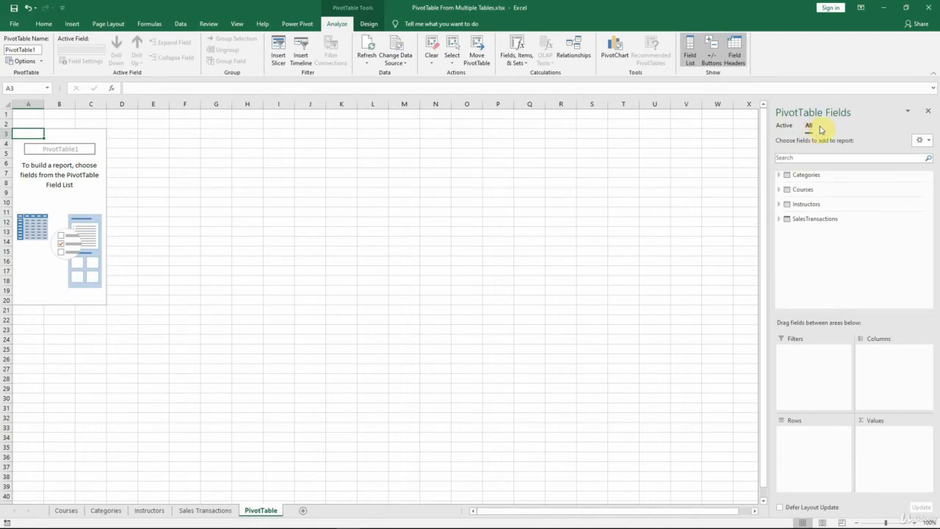
left_click(779, 219)
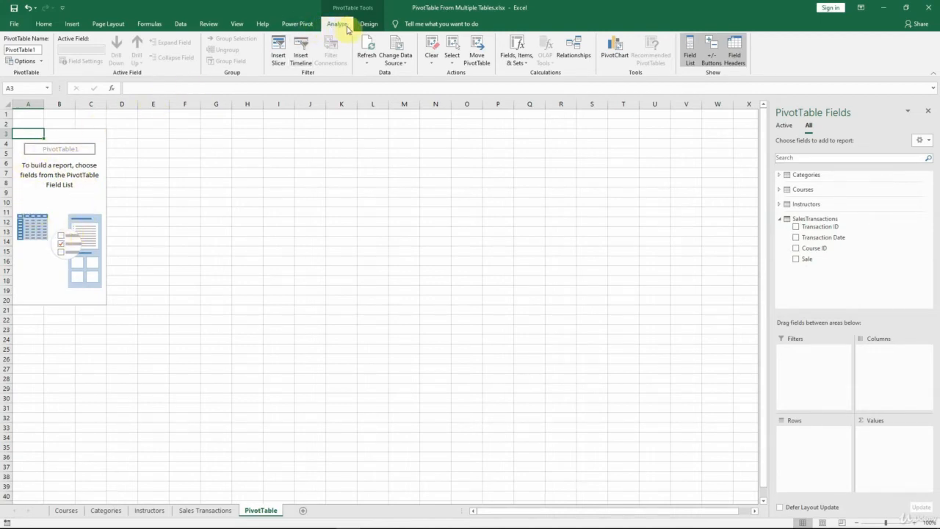
left_click(592, 56)
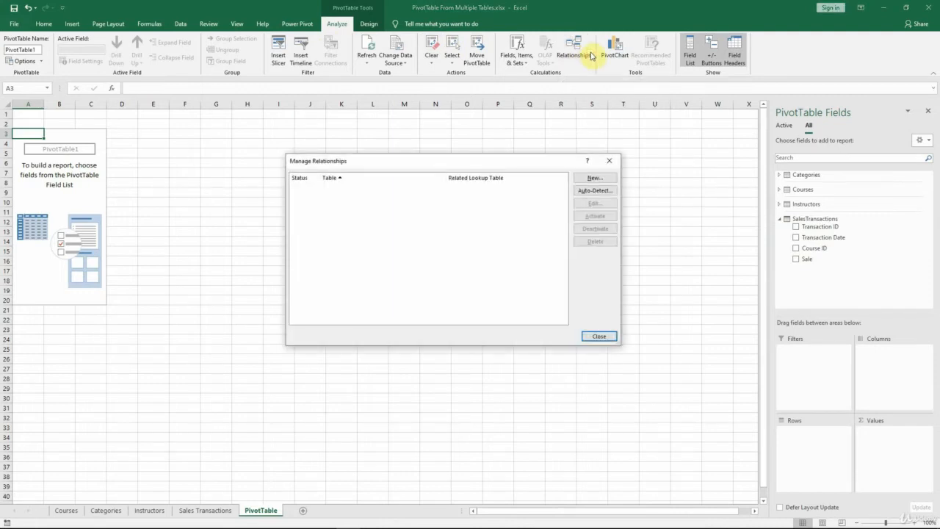
left_click(606, 194)
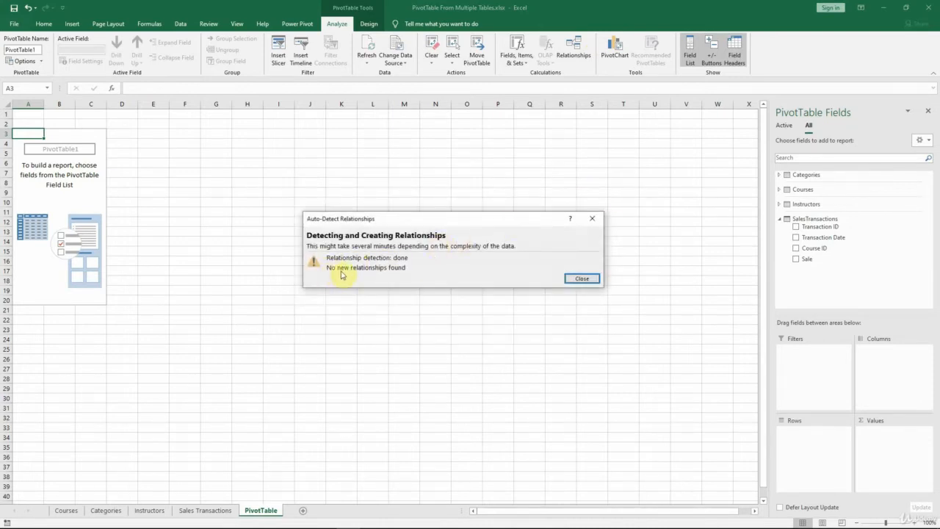
left_click(577, 279)
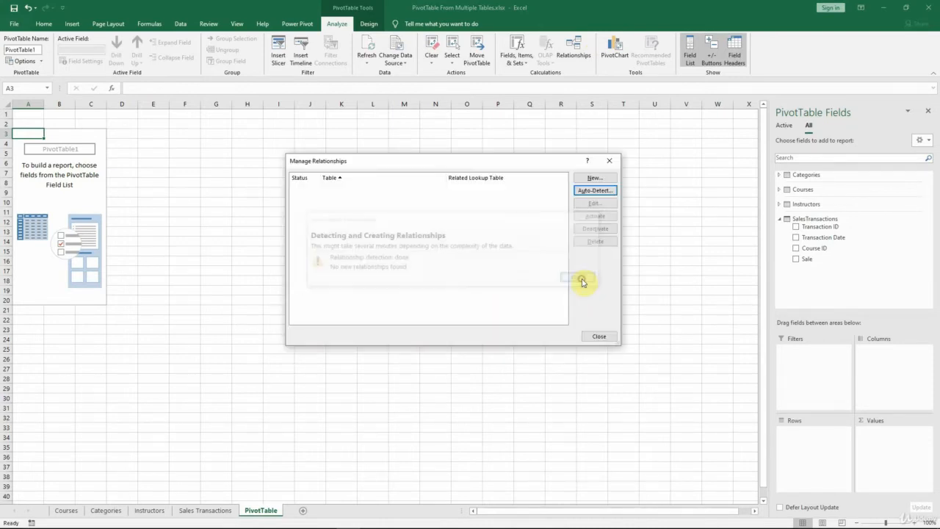
Step: Create a relationship from the Course ID column of SalesTransactions to the Course ID column of Courses
left_click(595, 179)
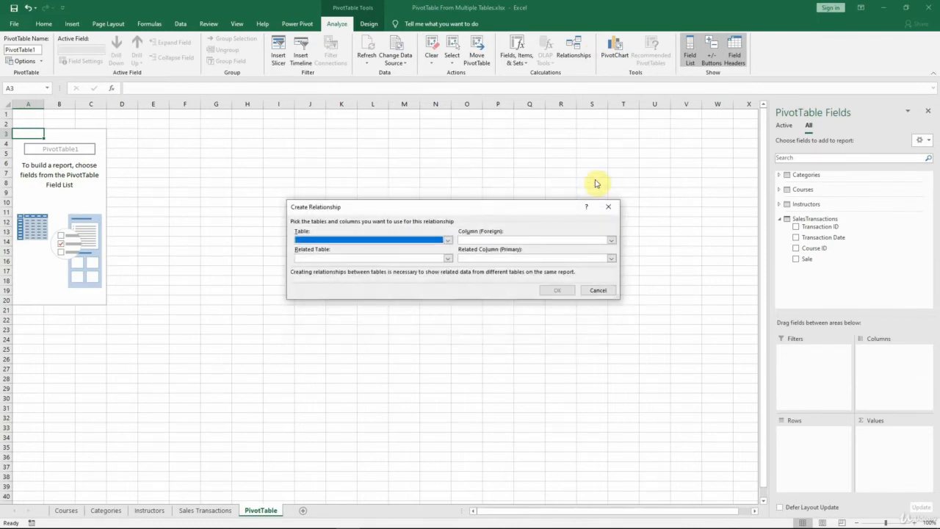
left_click(446, 240)
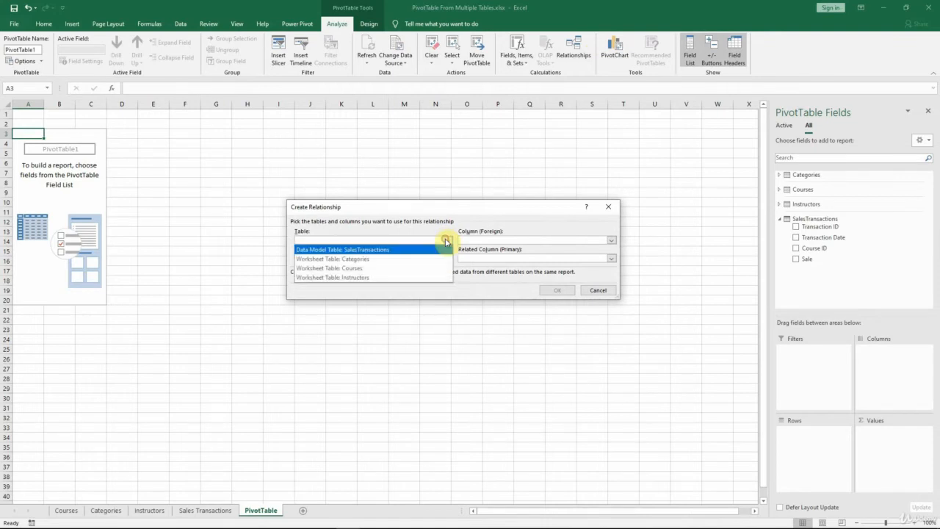
left_click(379, 249)
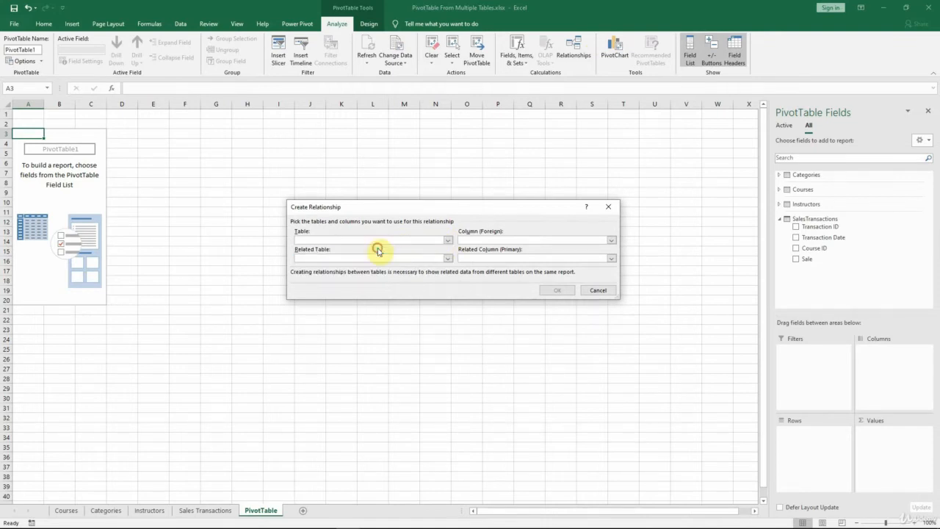
left_click(475, 240)
left_click(482, 251)
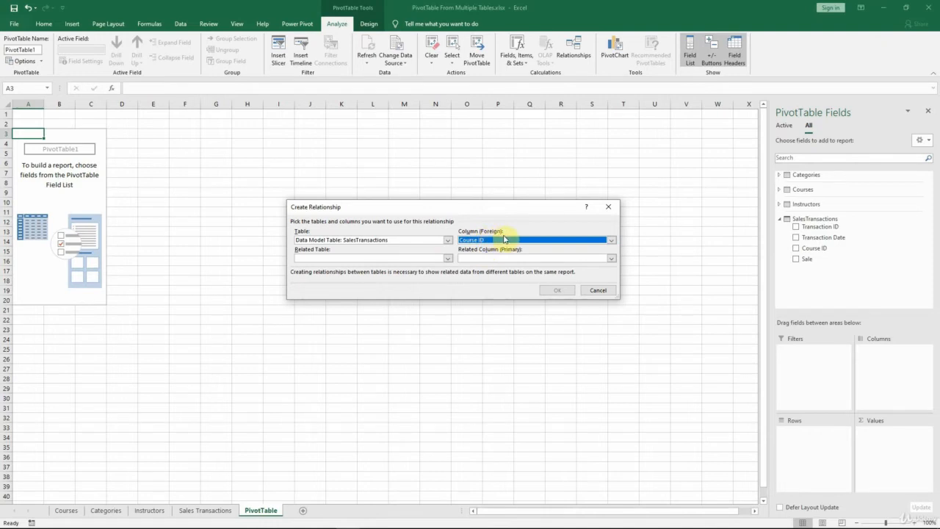
left_click(447, 258)
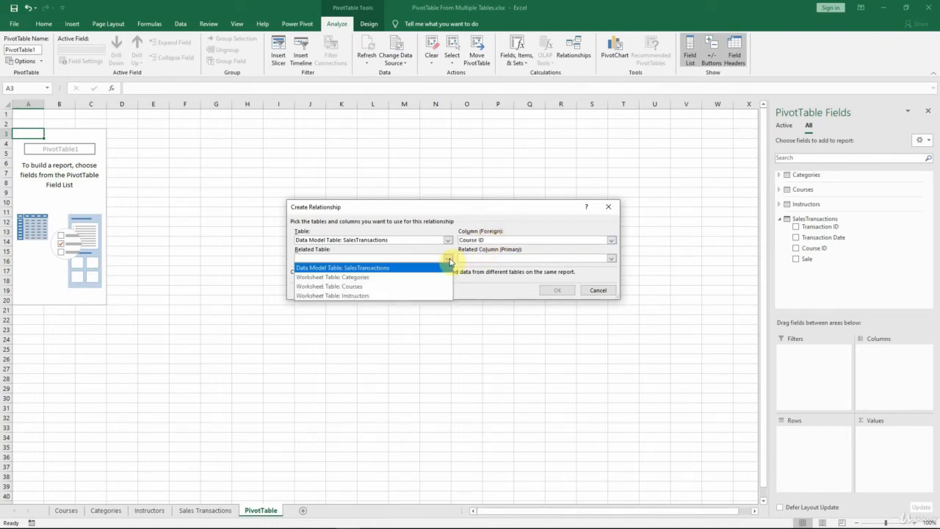
left_click(417, 286)
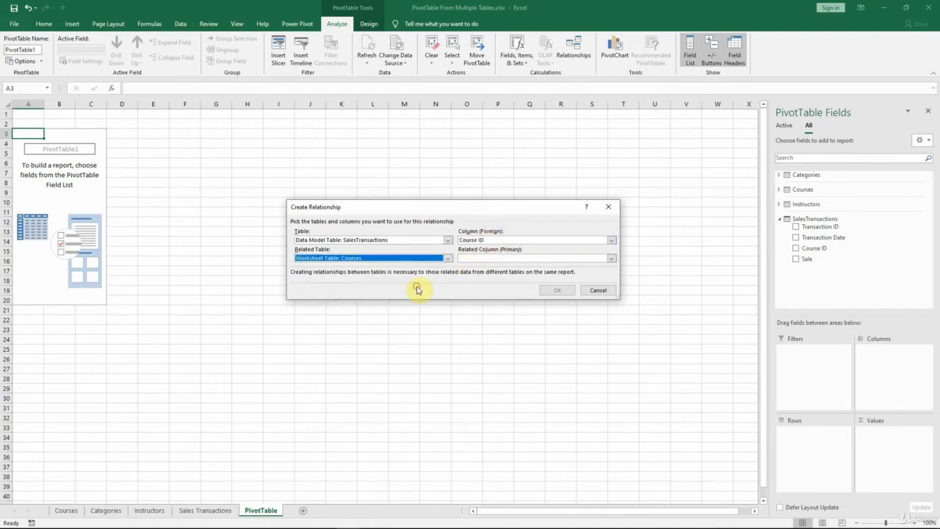
left_click(500, 259)
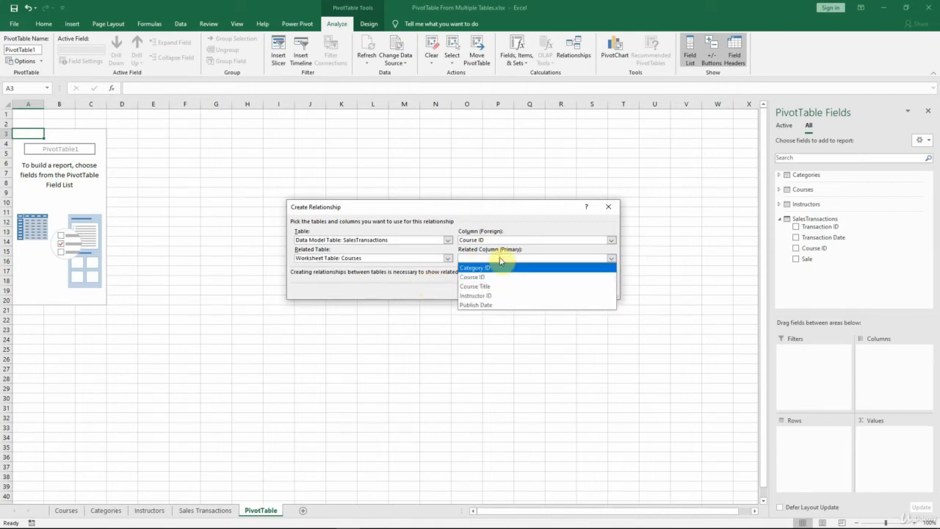
left_click(487, 278)
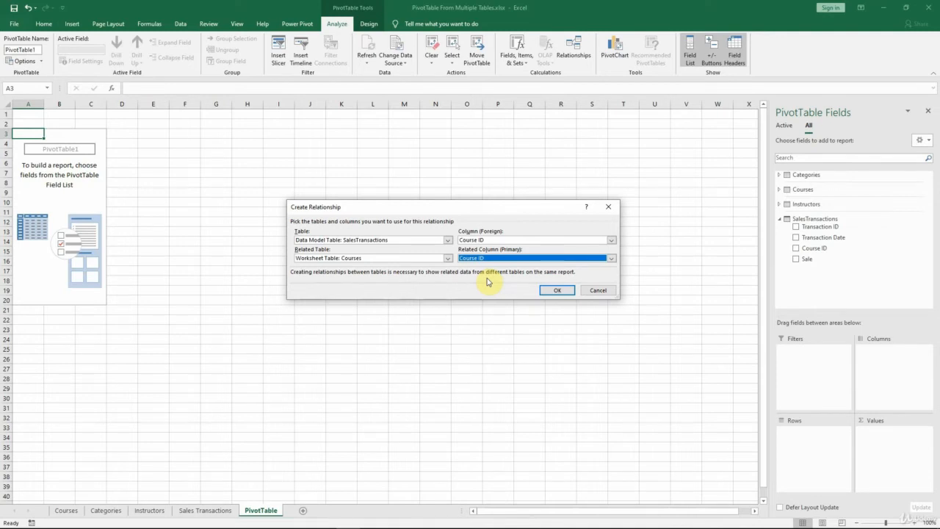
left_click(571, 293)
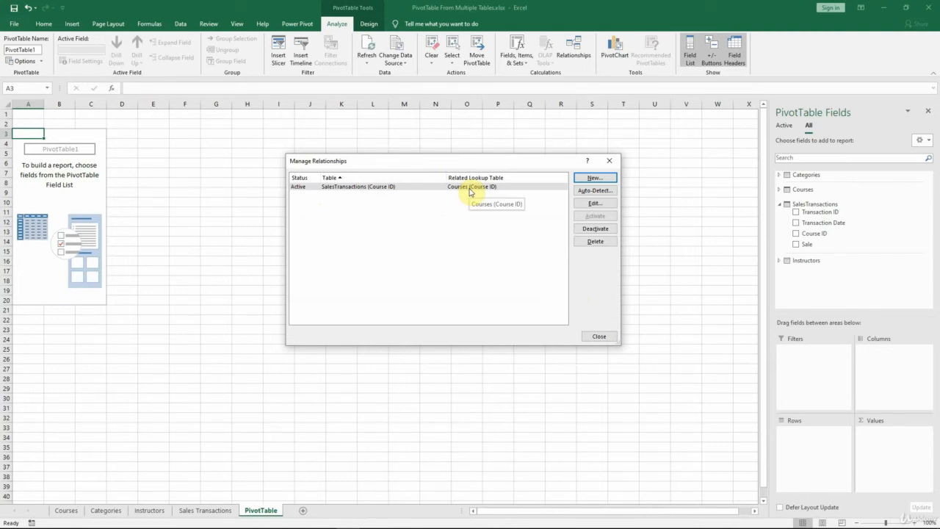
Step: Create a relationship from the Category ID column of Courses to the Category ID column of Categories
left_click(600, 180)
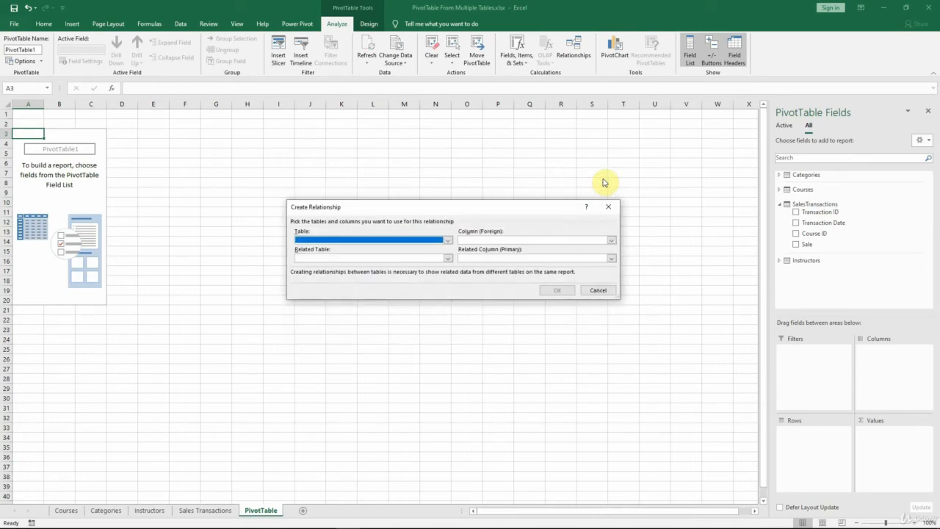
left_click(447, 239)
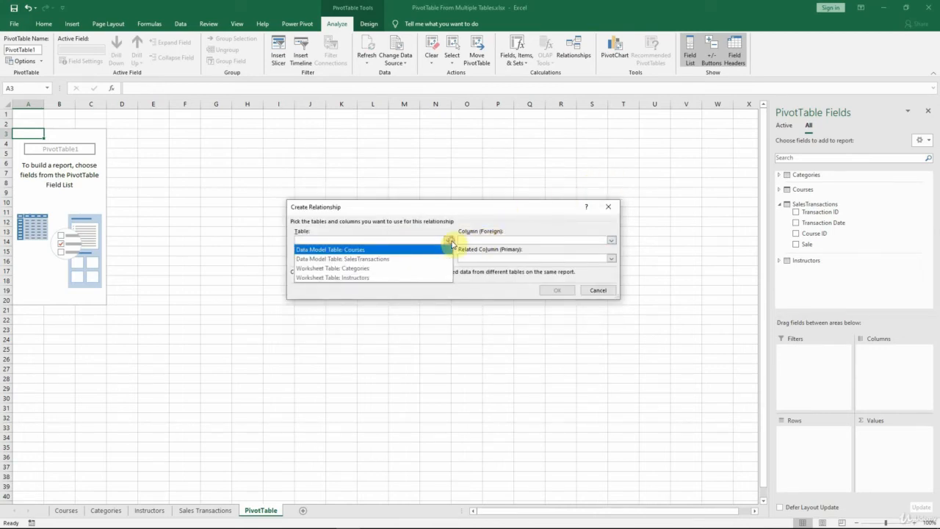
left_click(426, 250)
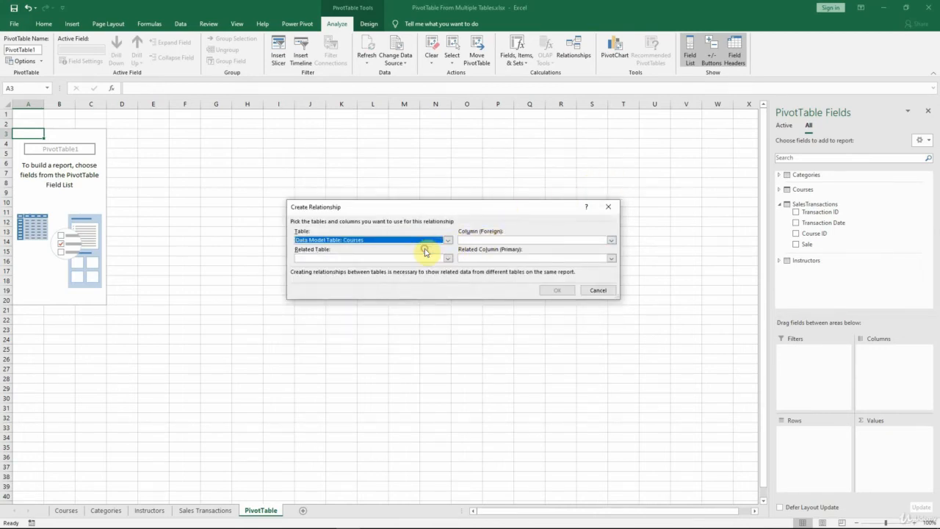
left_click(470, 240)
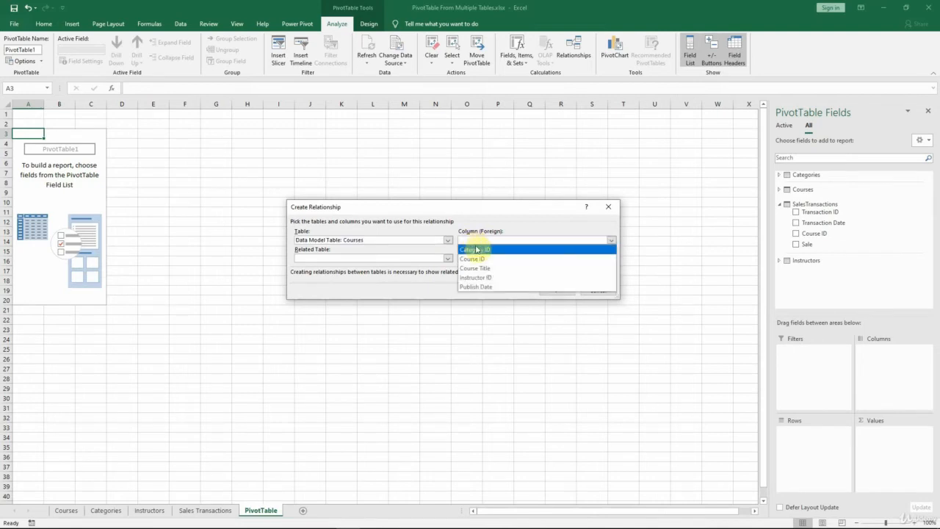
left_click(473, 247)
left_click(448, 258)
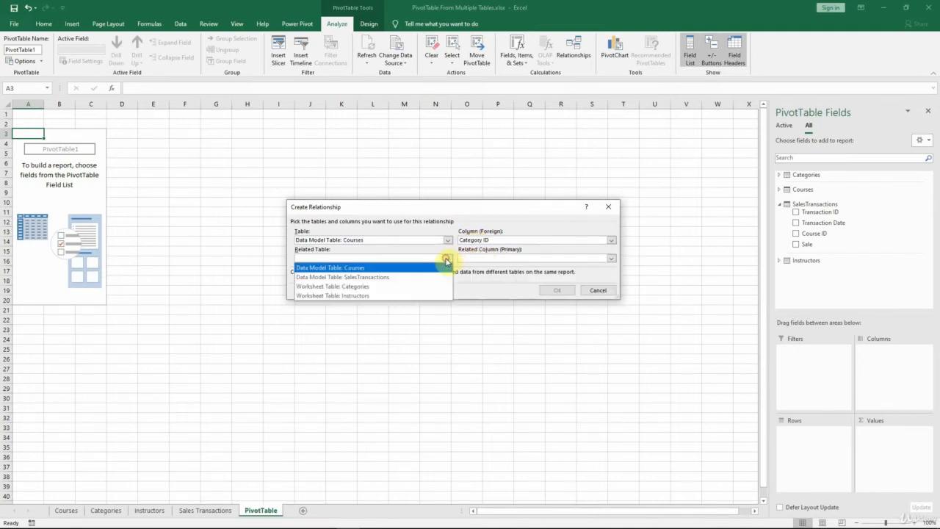
left_click(393, 289)
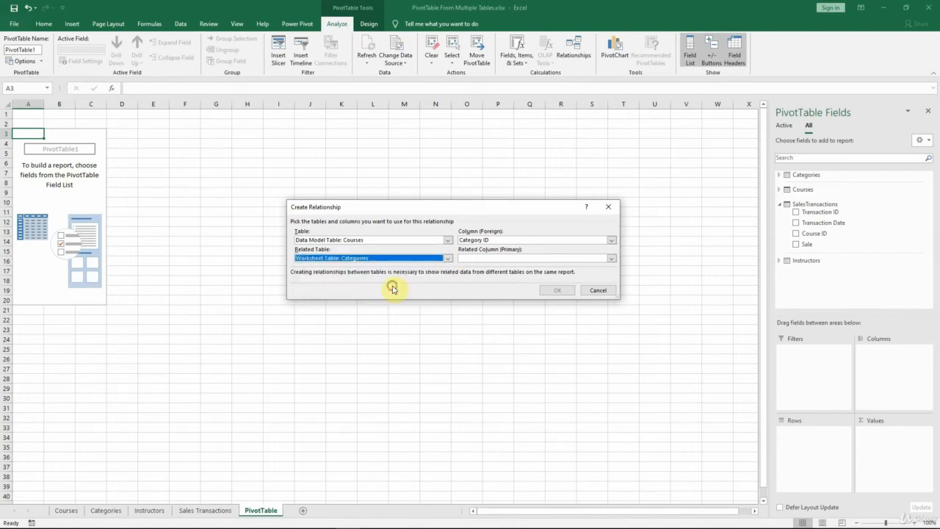
left_click(467, 258)
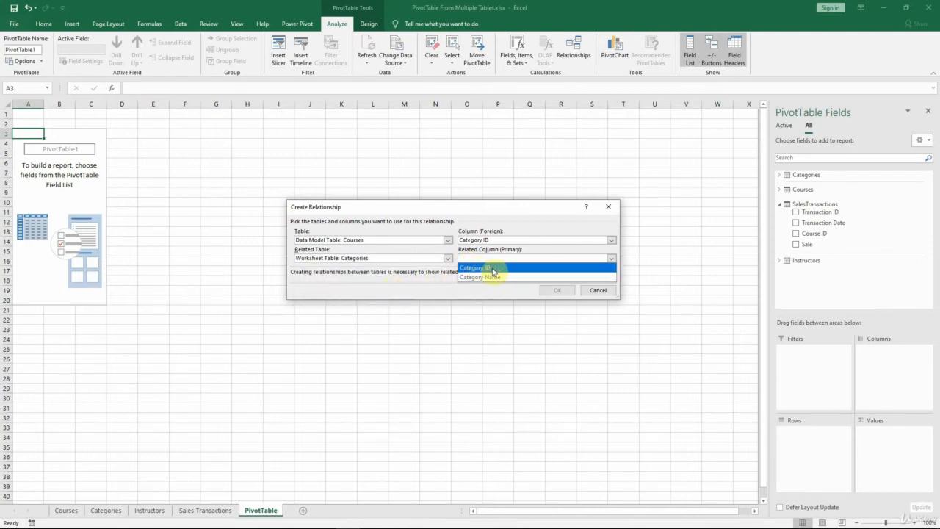
left_click(490, 268)
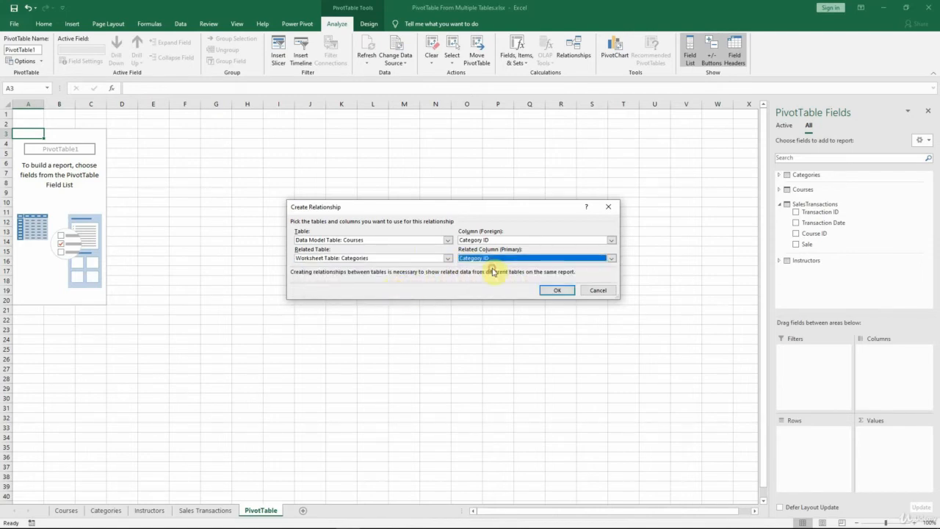
left_click(564, 290)
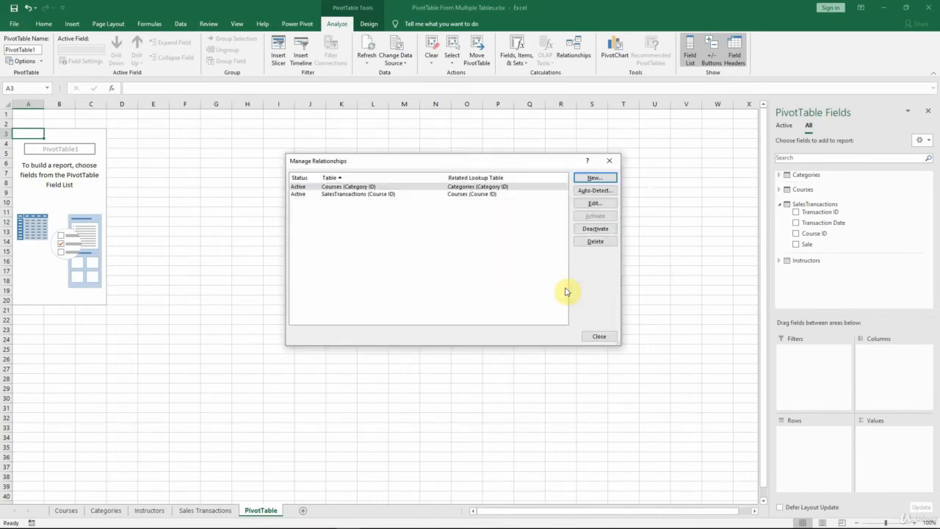
Step: Create a relationship from the Instructor ID column of Courses to the Instructor ID column of Instructors, then finish managing relationships
left_click(604, 179)
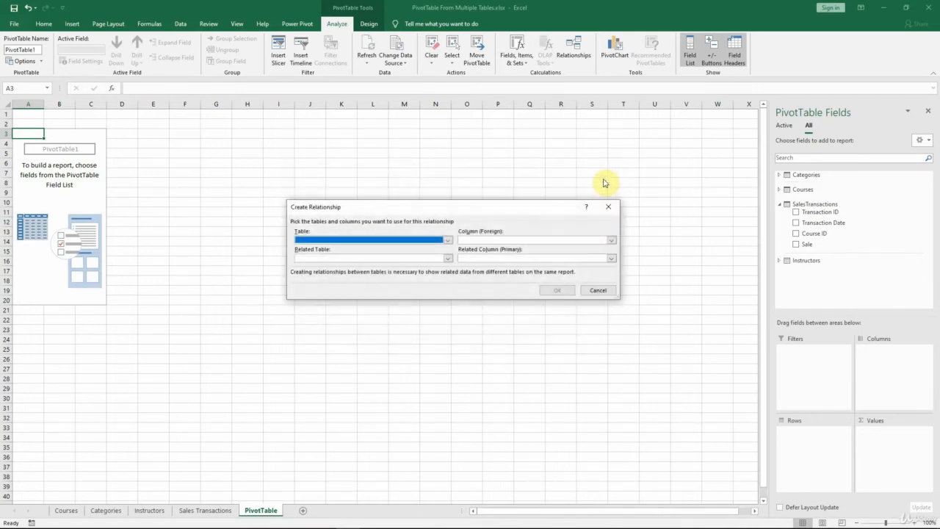
left_click(448, 240)
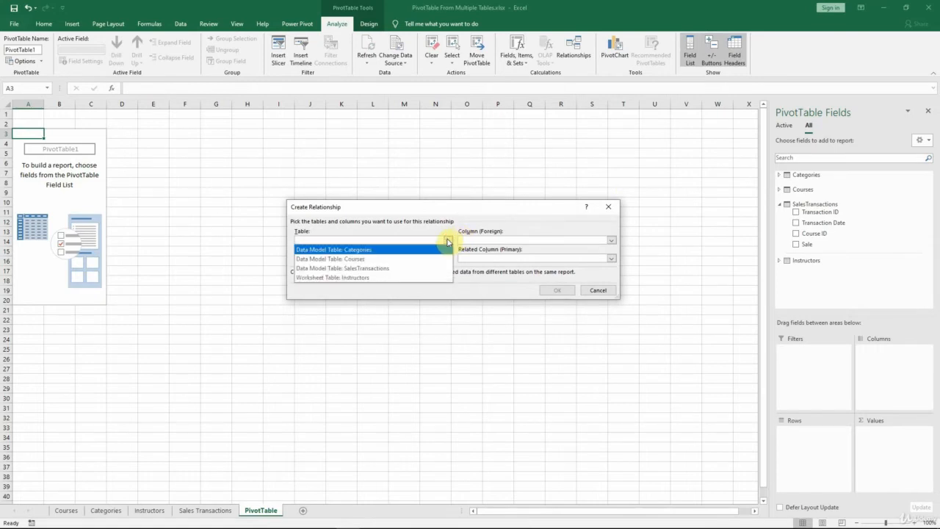
left_click(394, 259)
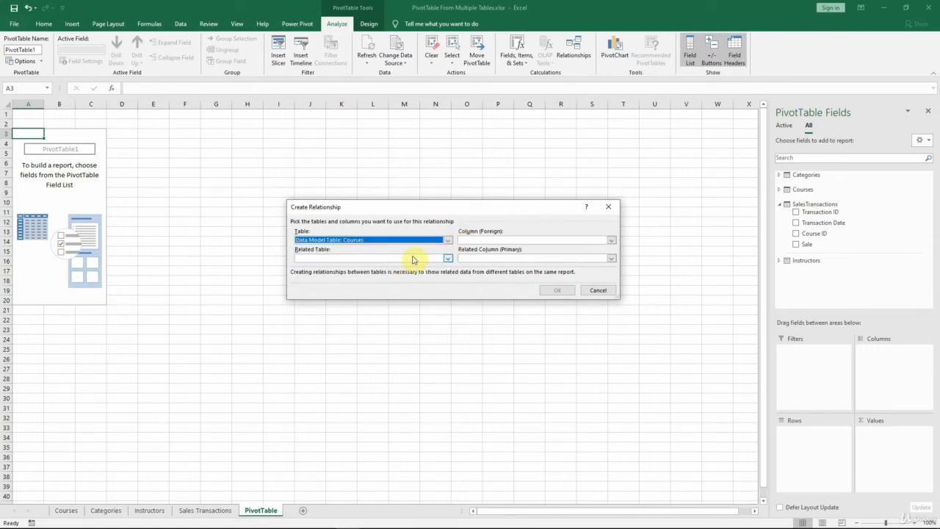
left_click(490, 241)
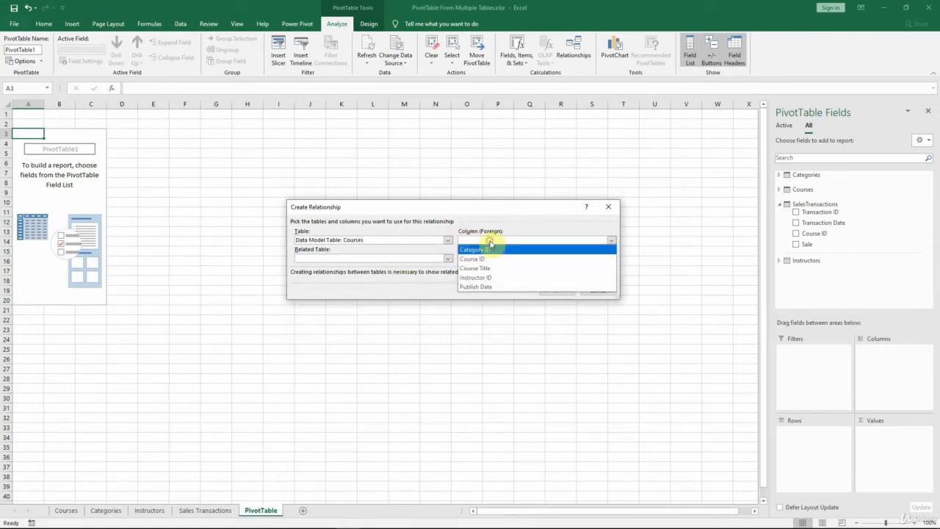
left_click(490, 278)
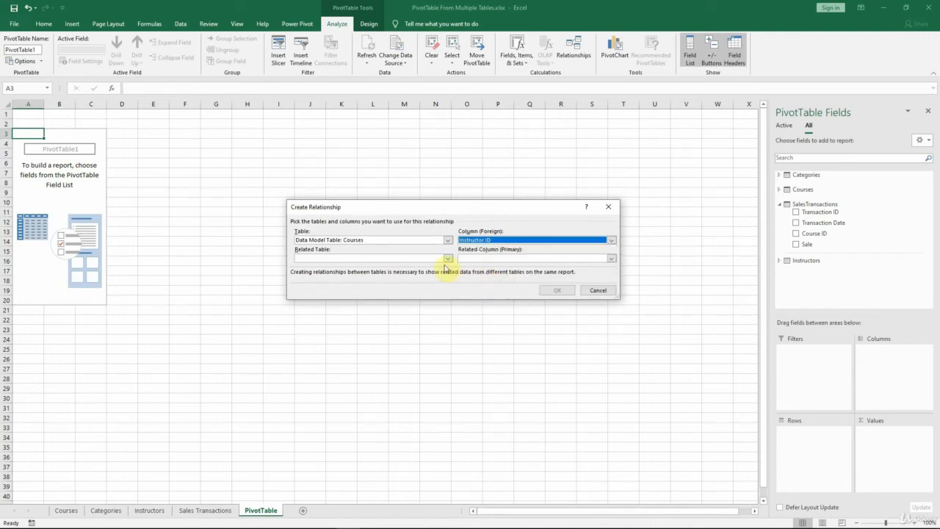
left_click(441, 260)
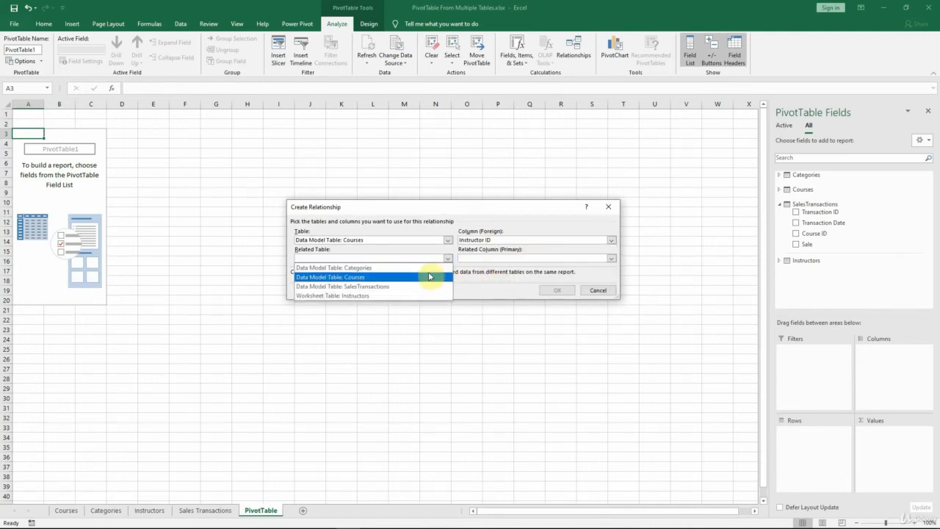
left_click(425, 295)
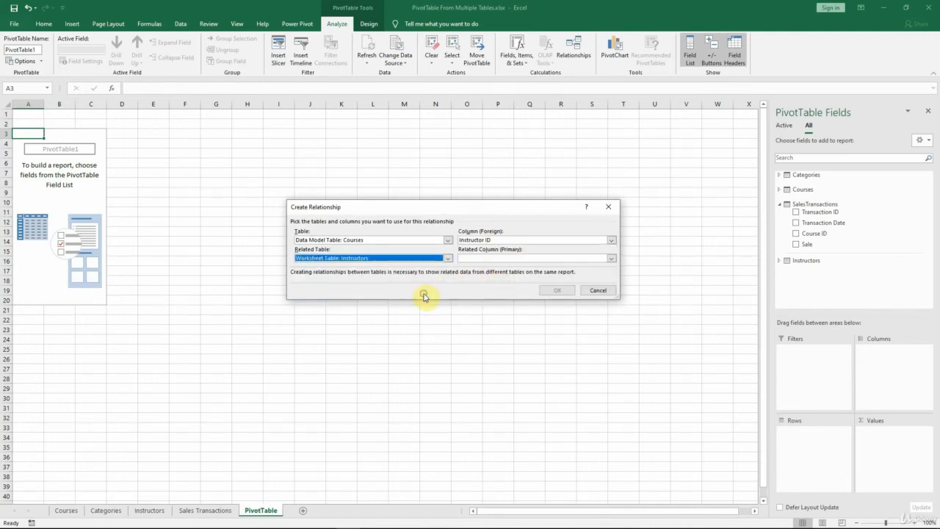
left_click(482, 260)
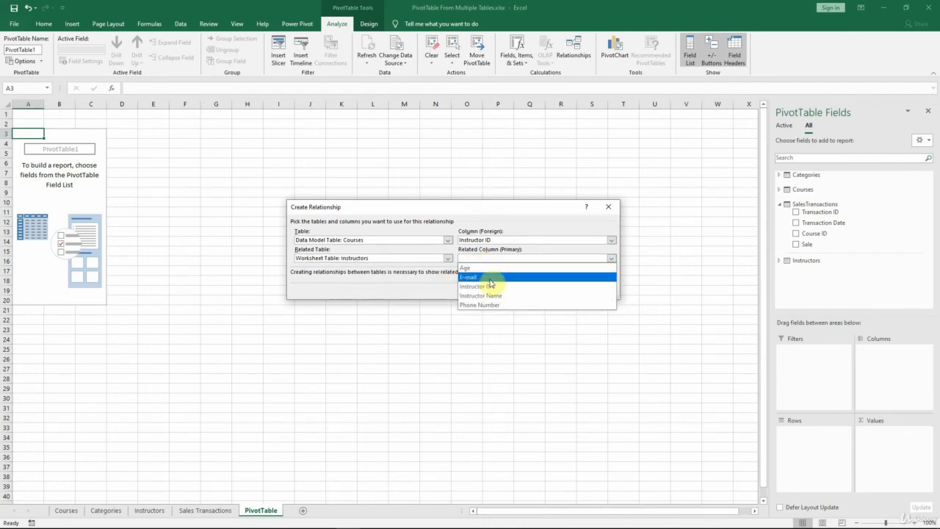
left_click(493, 285)
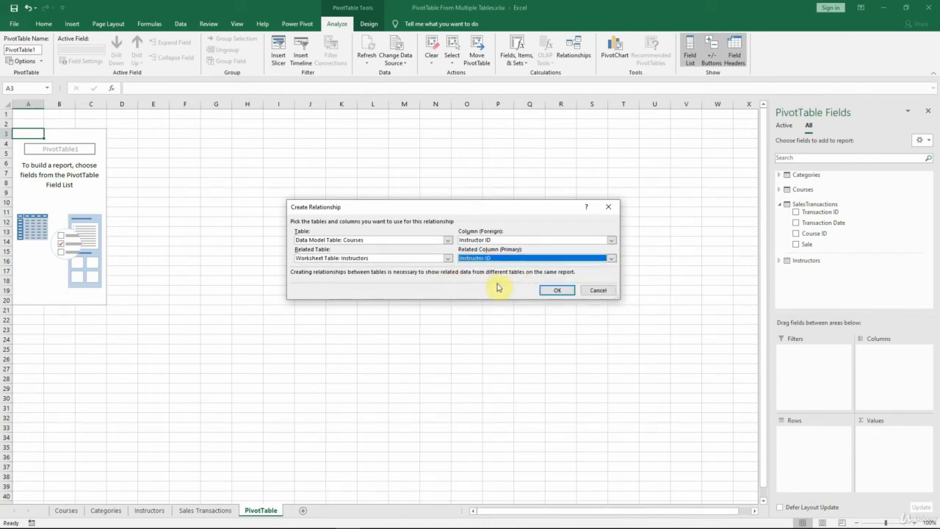
left_click(562, 292)
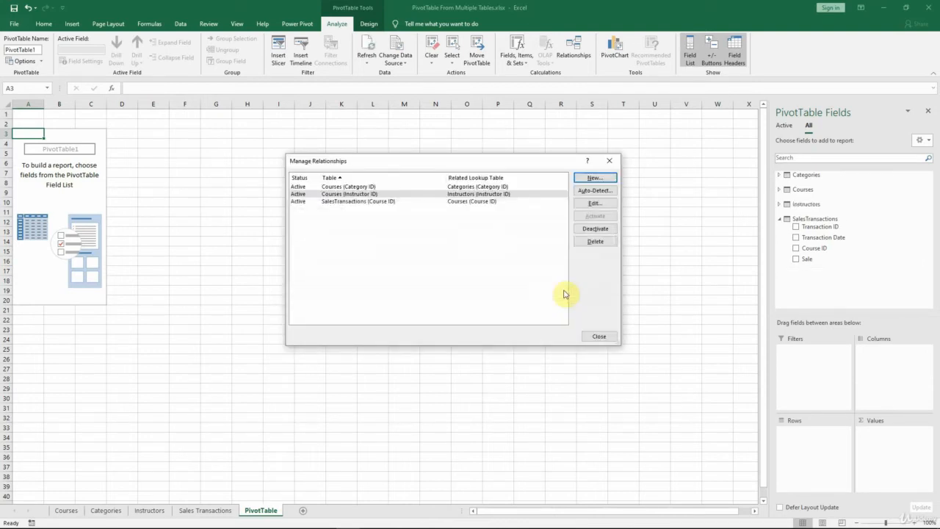
left_click(601, 336)
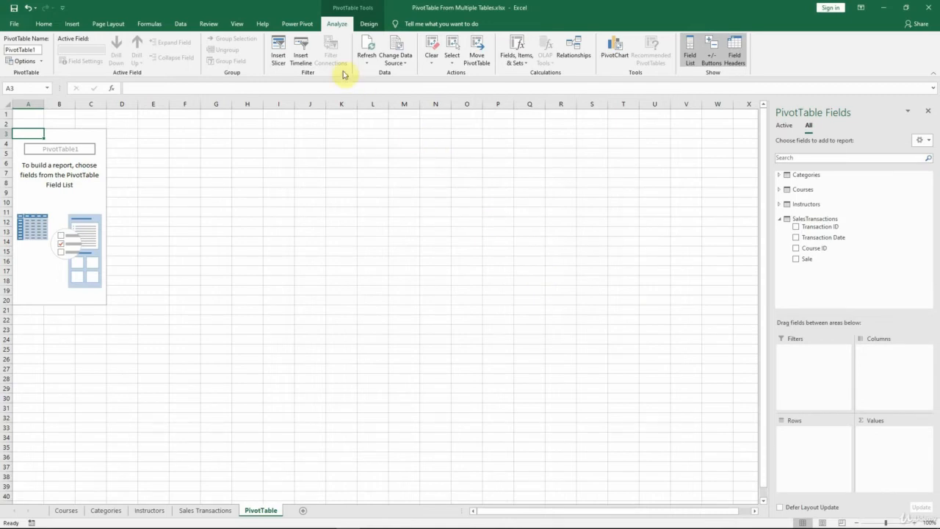
Step: Open the workbook's Data Model in Power Pivot and show it as a relationship diagram in a maximized window
left_click(310, 28)
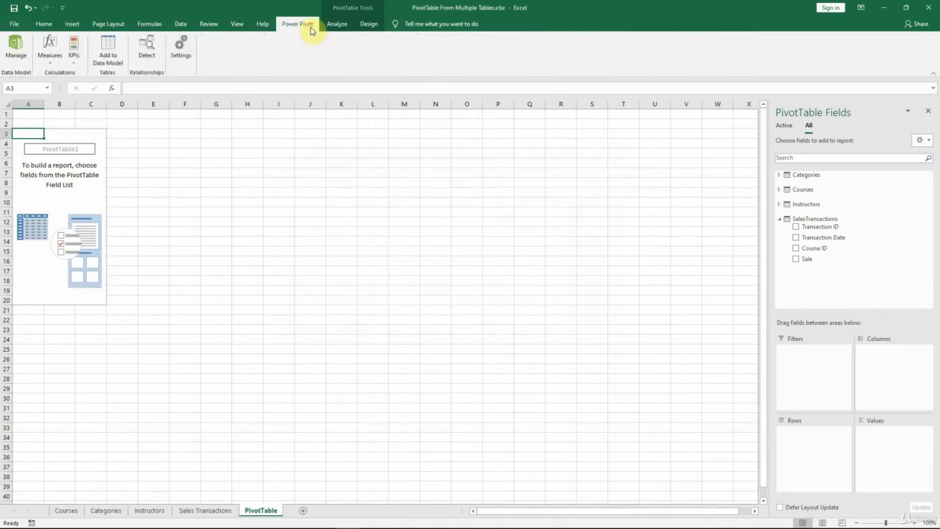
left_click(16, 46)
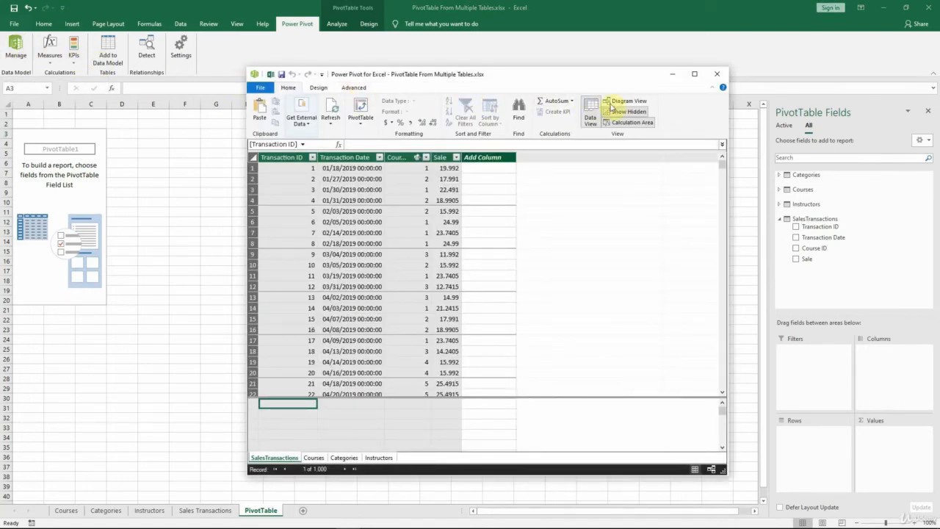
left_click(637, 103)
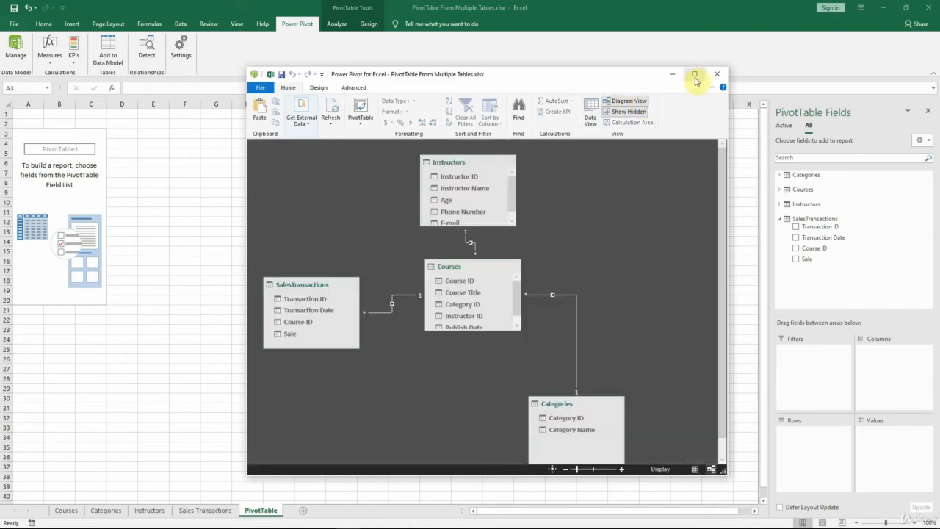
left_click(697, 78)
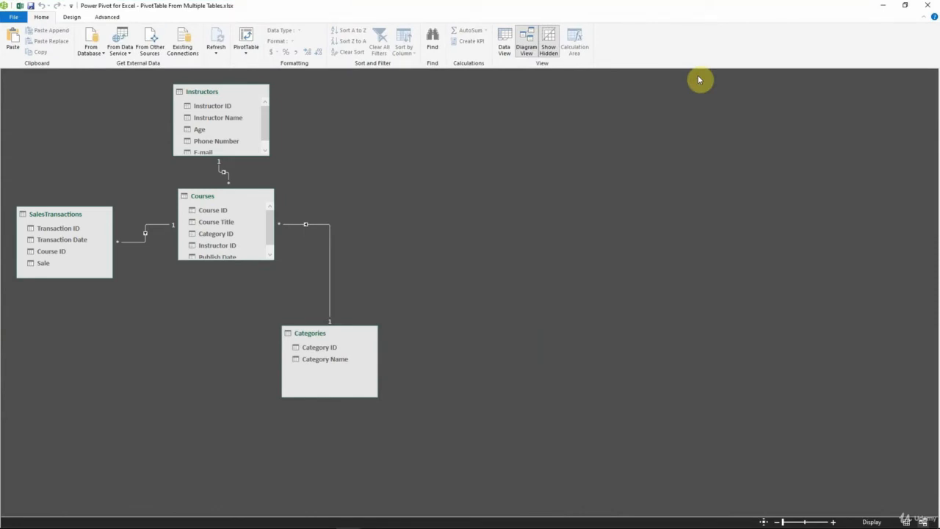
Step: Spread out the Categories, Courses, SalesTransactions and Instructors tables in the diagram, and enlarge Instructors and Courses to show all their fields
left_click_drag(348, 336, 526, 227)
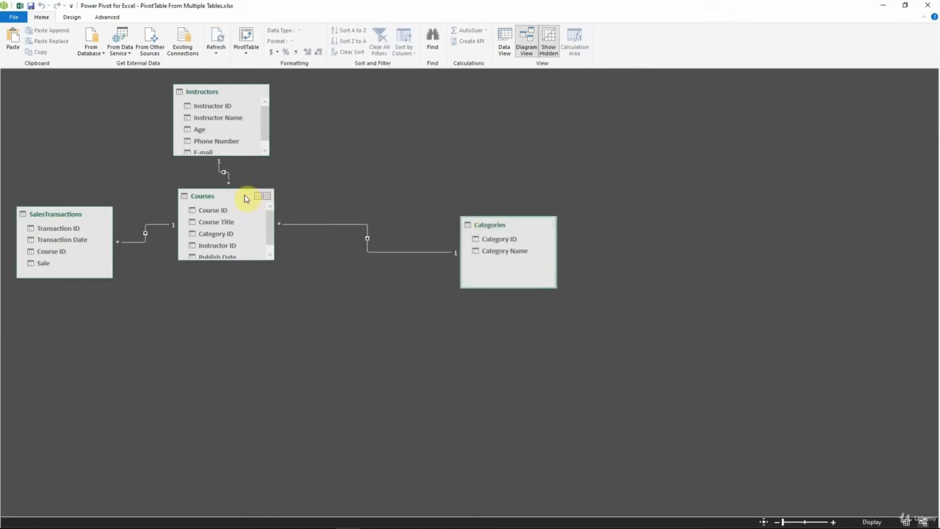
left_click_drag(245, 197, 299, 231)
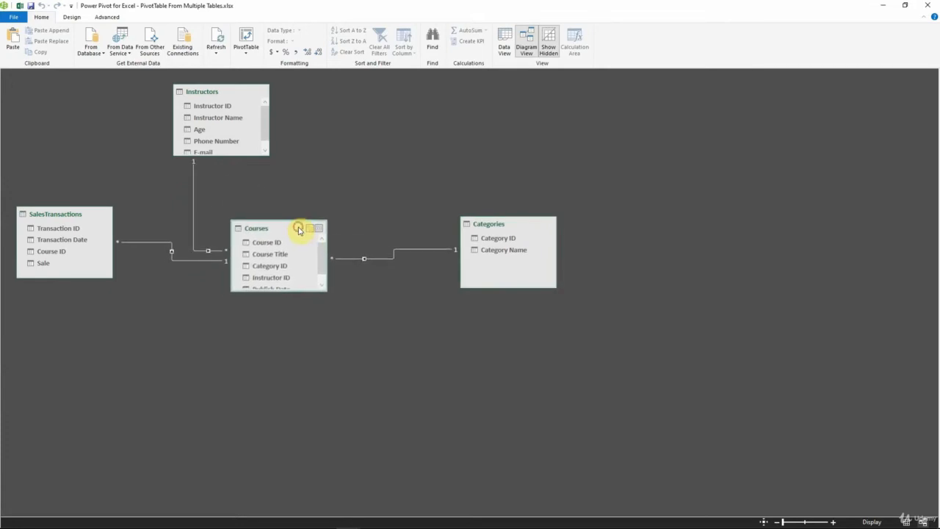
left_click_drag(76, 214, 93, 134)
left_click_drag(206, 93, 501, 325)
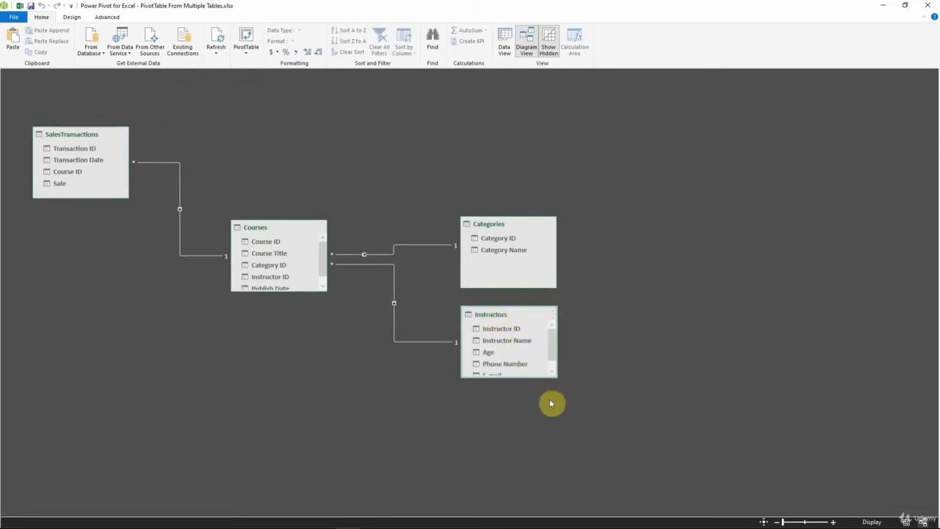
left_click_drag(526, 377, 528, 412)
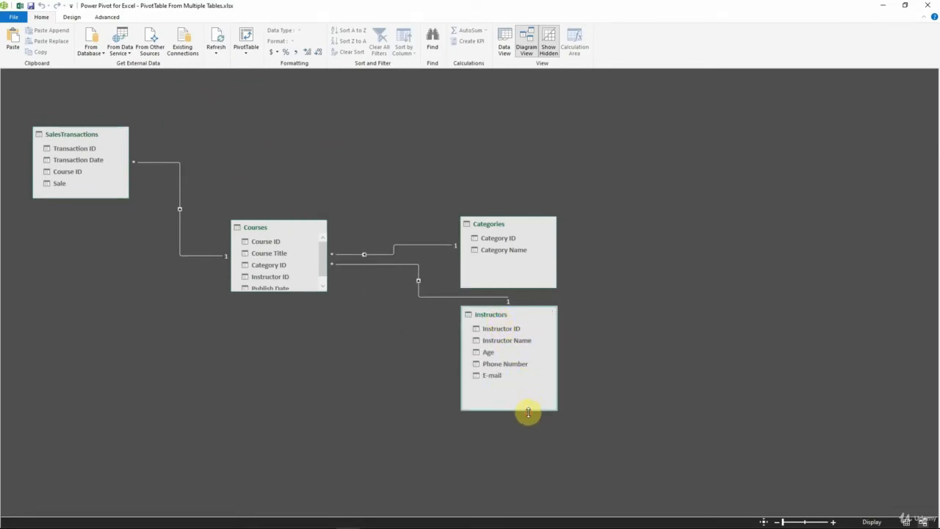
left_click_drag(286, 290, 286, 315)
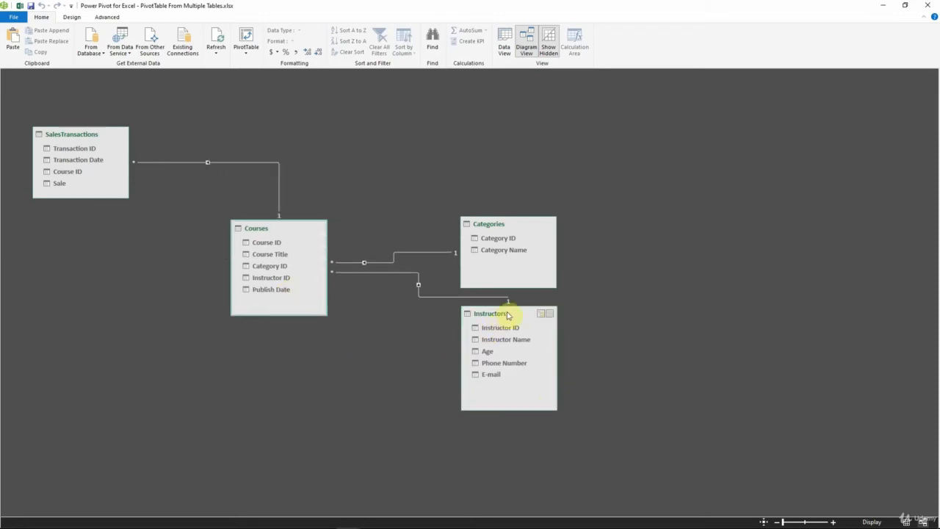
left_click_drag(507, 315, 485, 372)
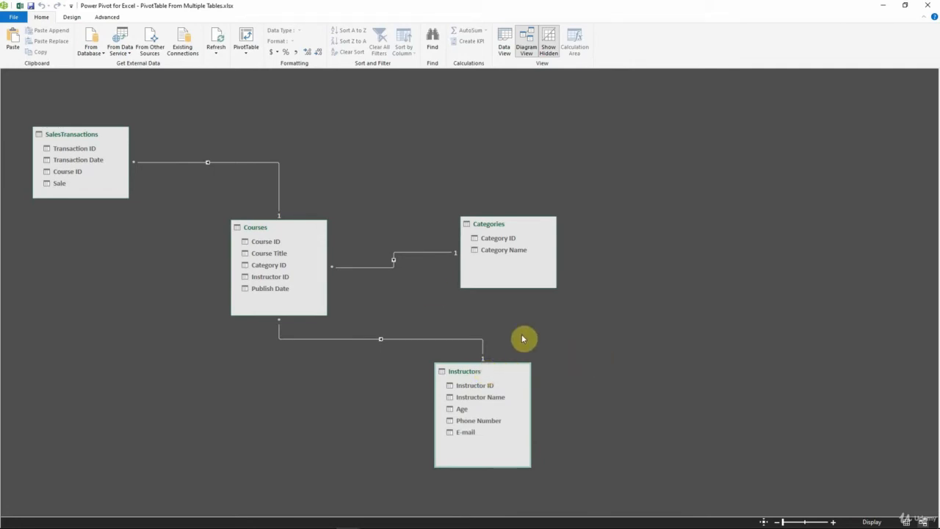
Step: Inspect the relationship lines linking Courses with SalesTransactions, Categories and Instructors, and return to the PivotTable sheet in Excel
left_click(268, 164)
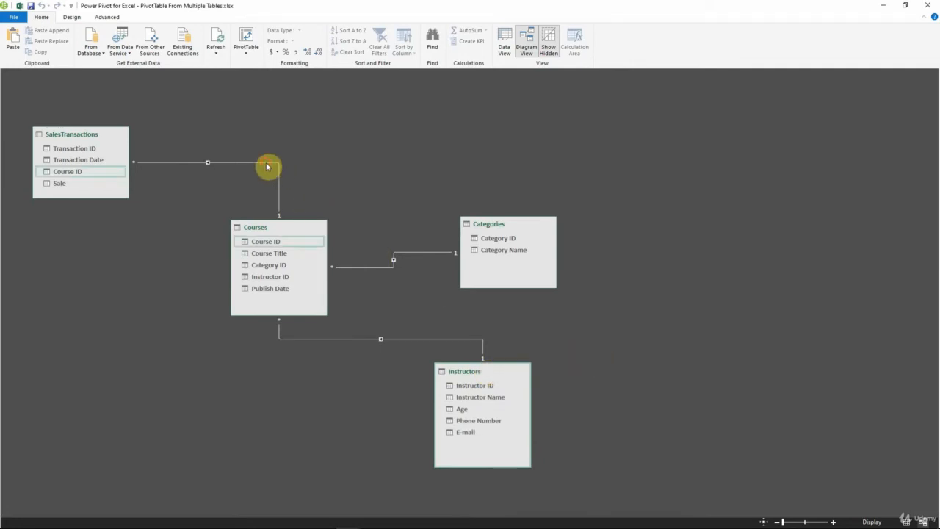
left_click(267, 167)
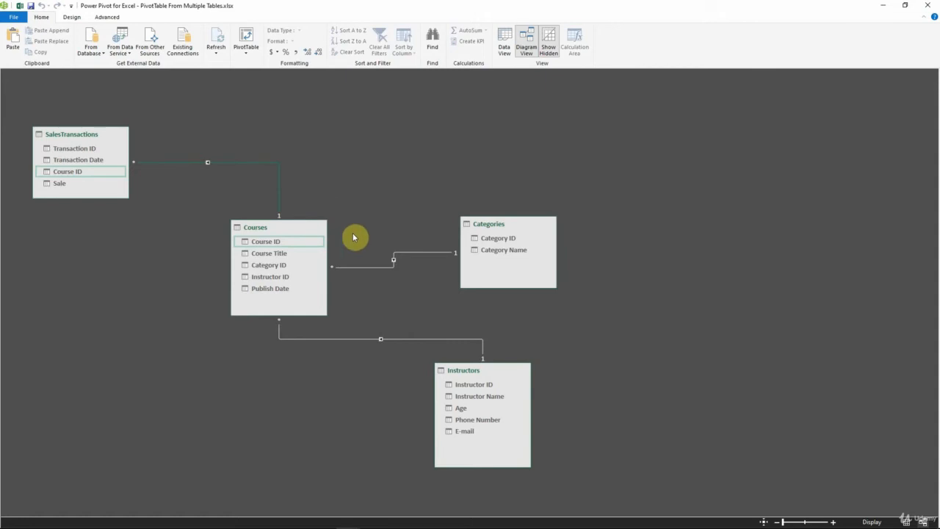
left_click(391, 269)
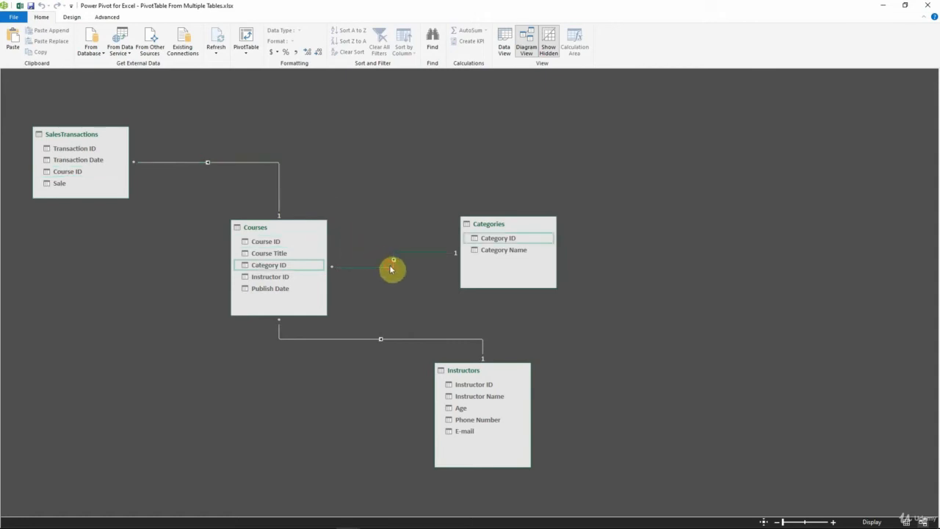
left_click(395, 340)
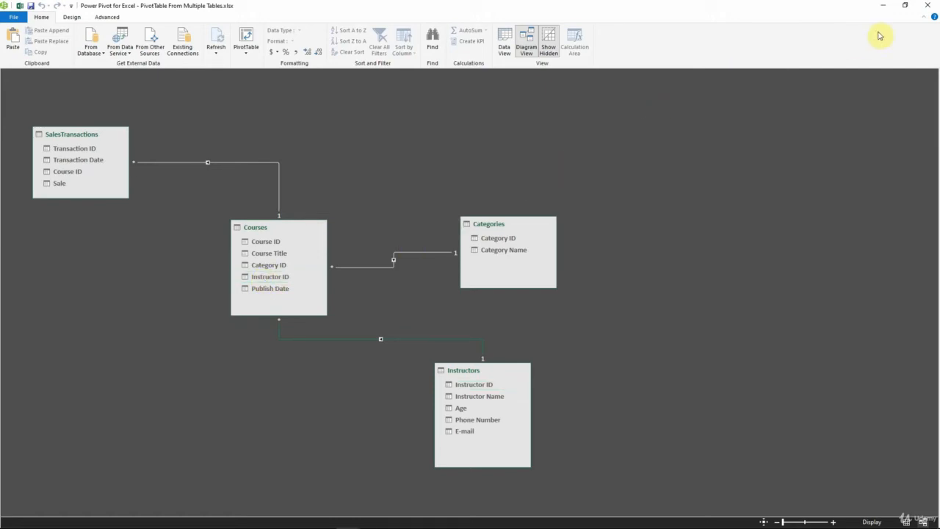
left_click(929, 8)
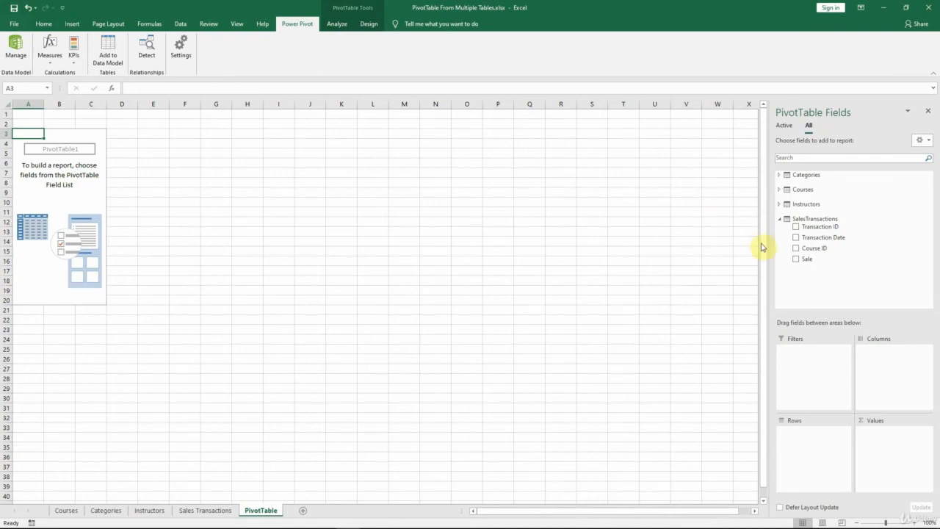
Step: Build the PivotTable with the sum of Sale as values, Instructor Name as columns and Transaction Date as rows
left_click(796, 261)
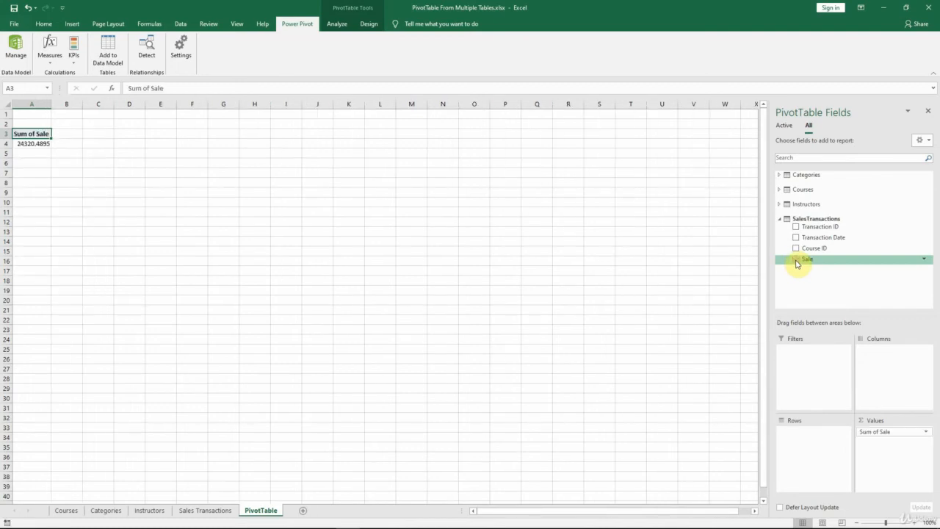
left_click(779, 204)
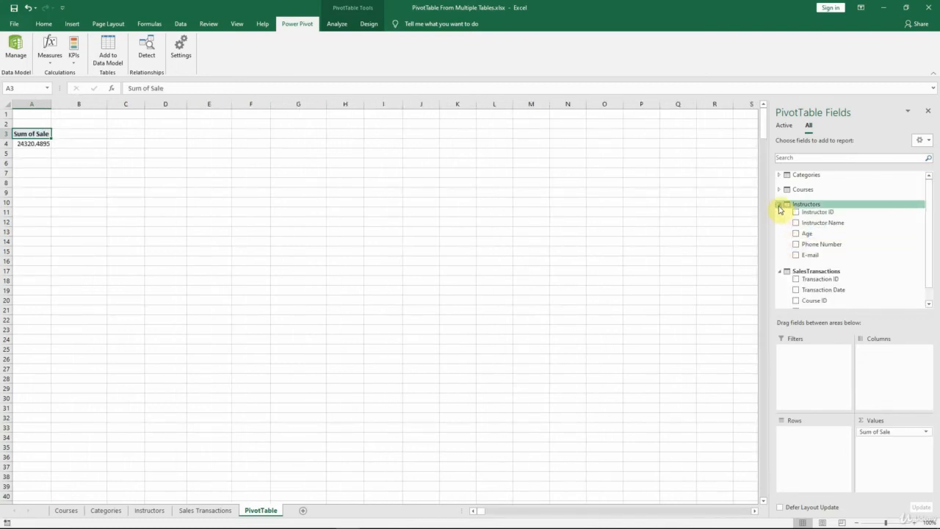
left_click_drag(806, 222, 882, 363)
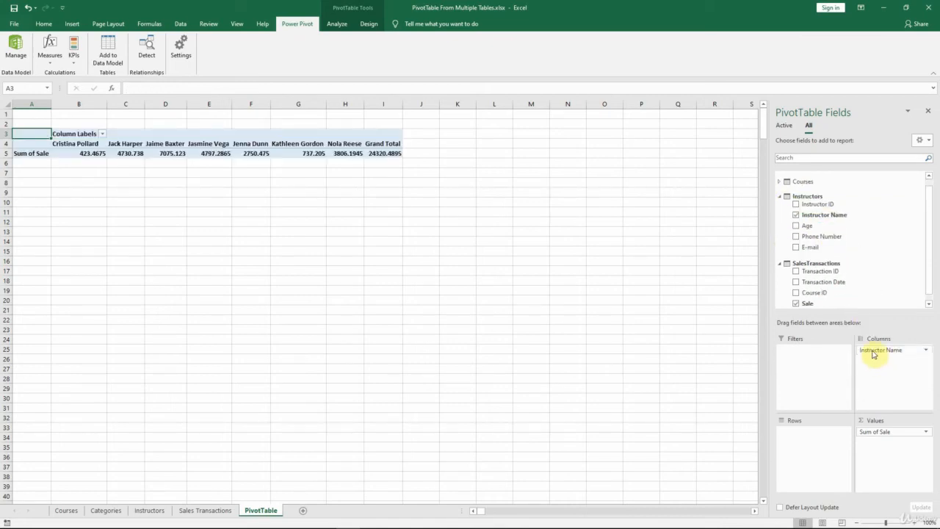
left_click_drag(823, 287, 822, 442)
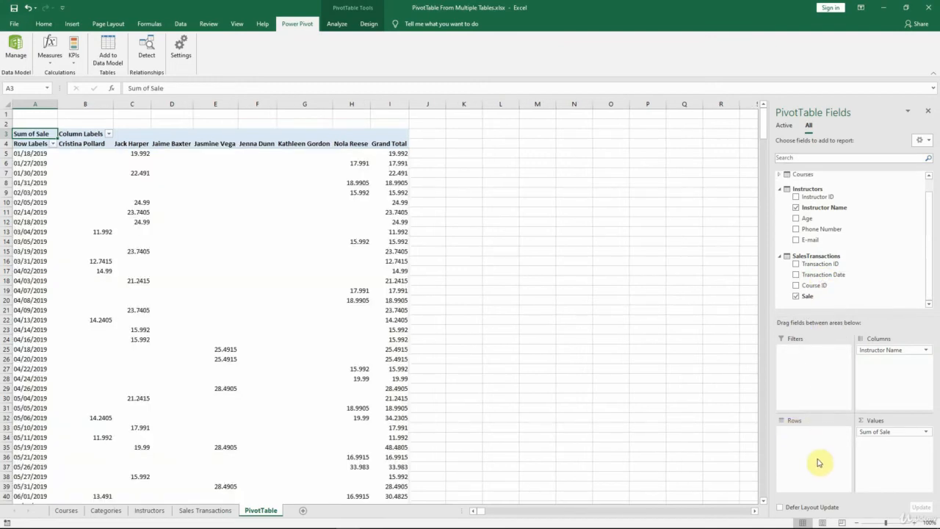
Step: Refresh the PivotTable data and select value cell C11
left_click(335, 24)
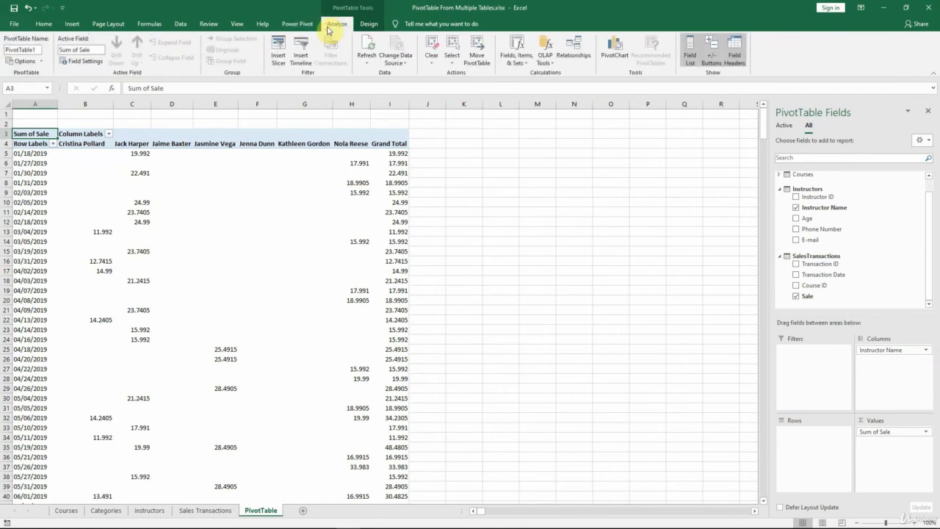
left_click(360, 59)
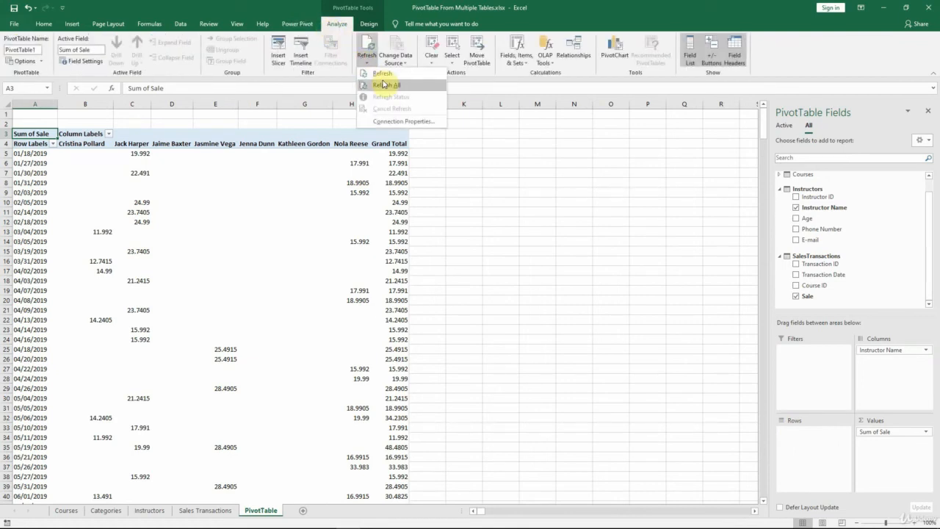
left_click(383, 80)
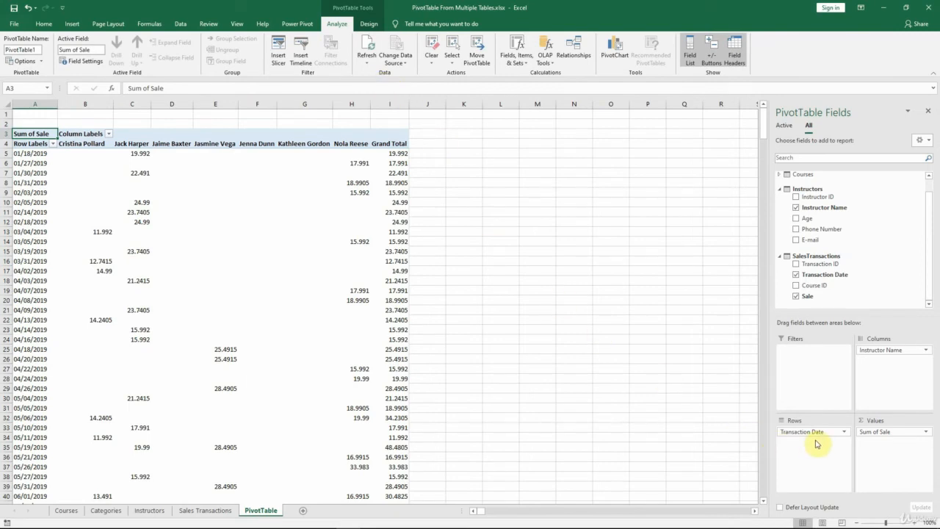
left_click(145, 212)
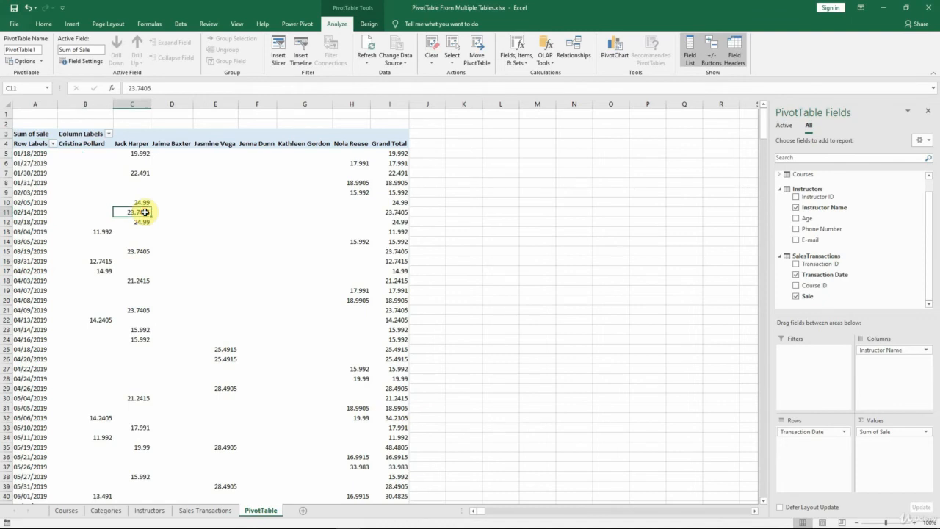
mouse_move(141, 212)
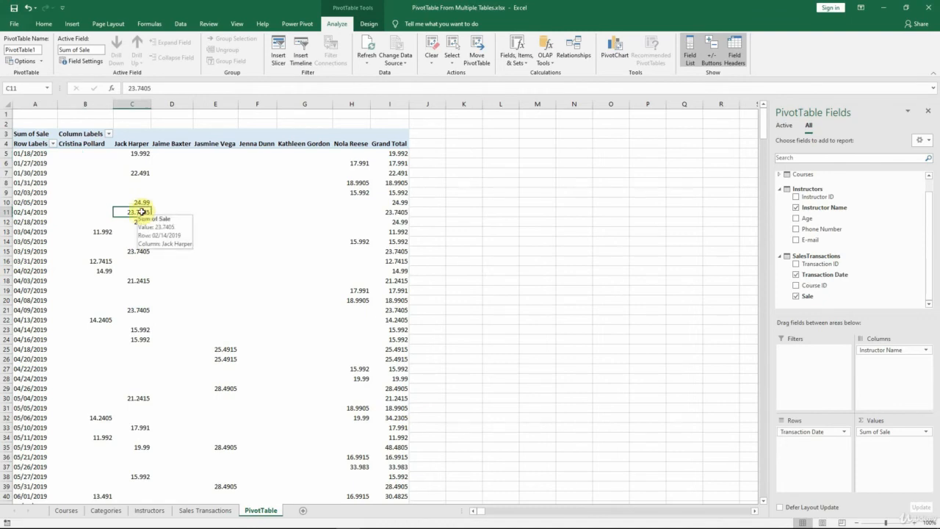
Step: Format the PivotTable's Sum of Sale values as Currency with the $ symbol and 0 decimal places
right_click(142, 211)
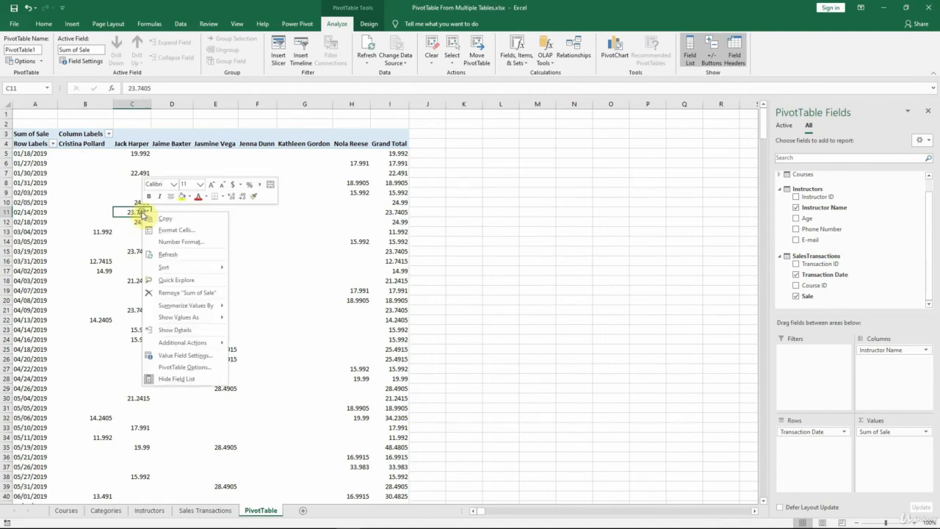
left_click(178, 244)
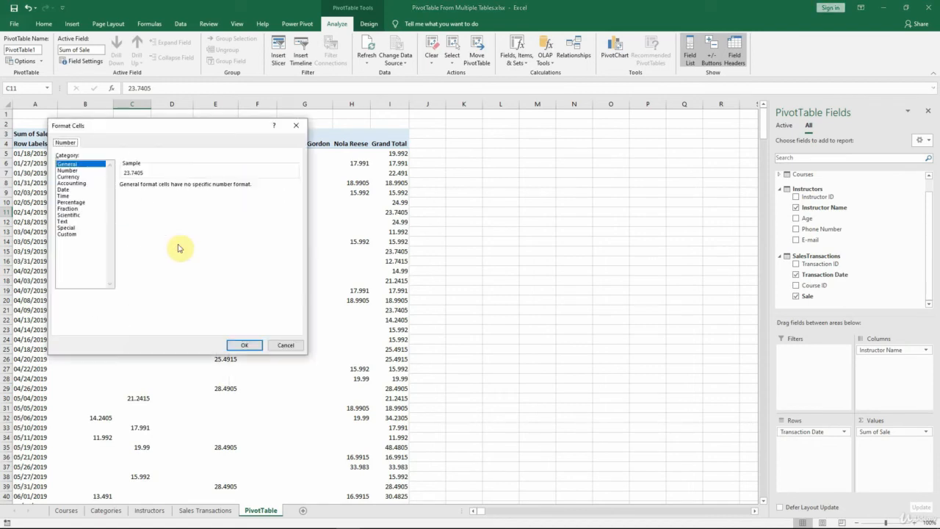
left_click(84, 177)
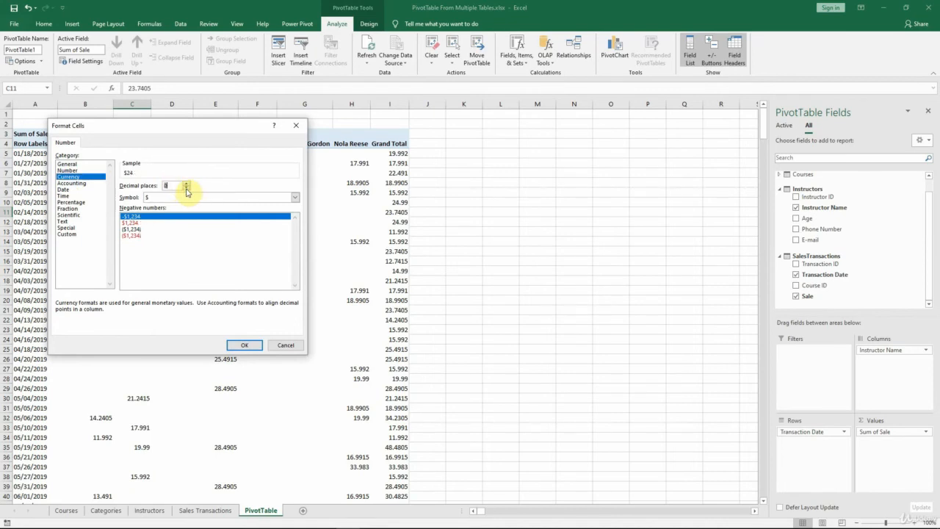
left_click(257, 344)
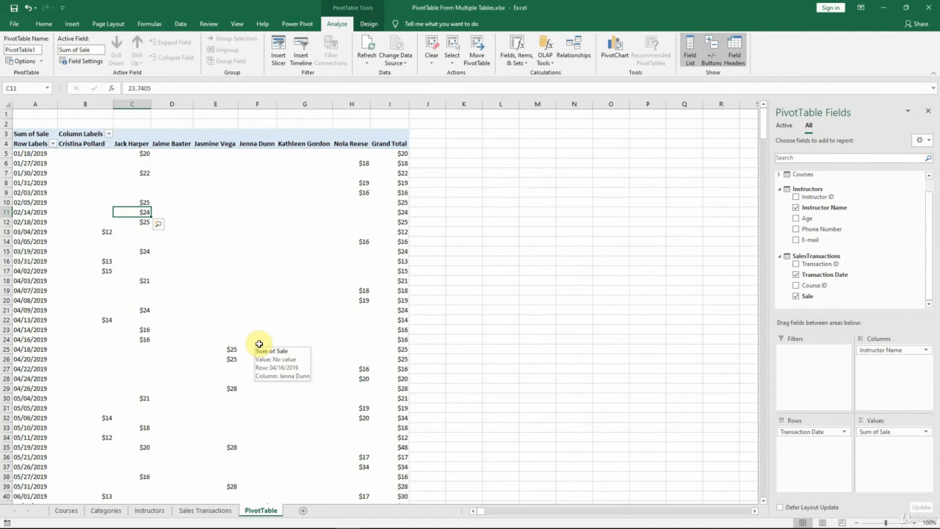
Step: Group the transaction date rows by months and years, and remove the ungrouped Transaction Date field from the rows
right_click(29, 183)
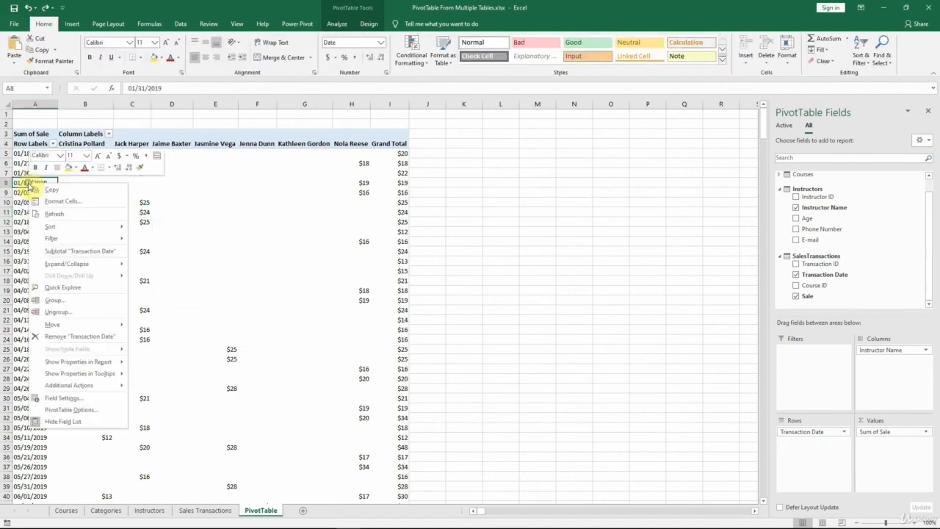
left_click(72, 303)
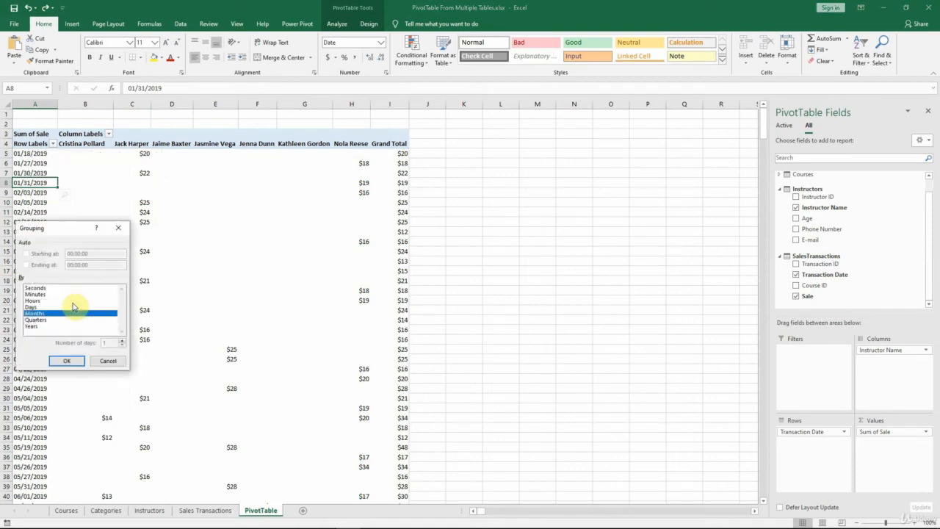
left_click(32, 326)
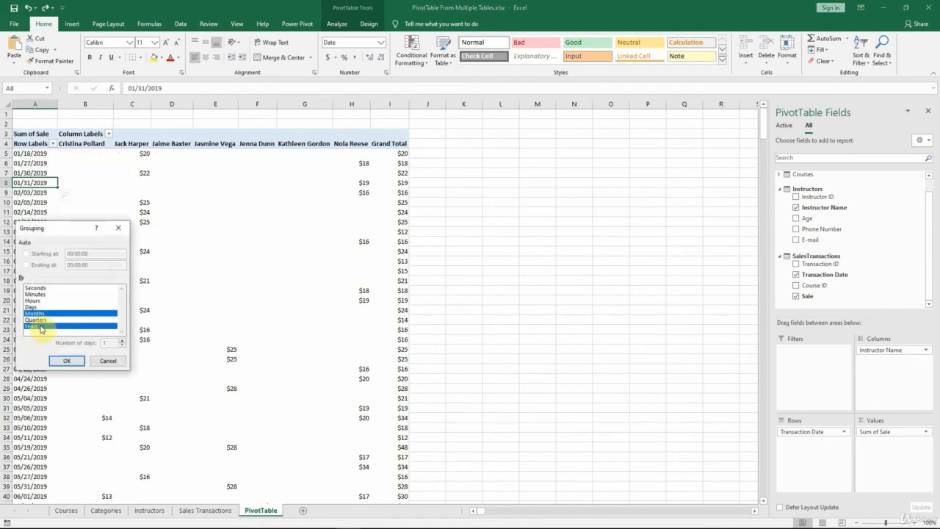
left_click(68, 360)
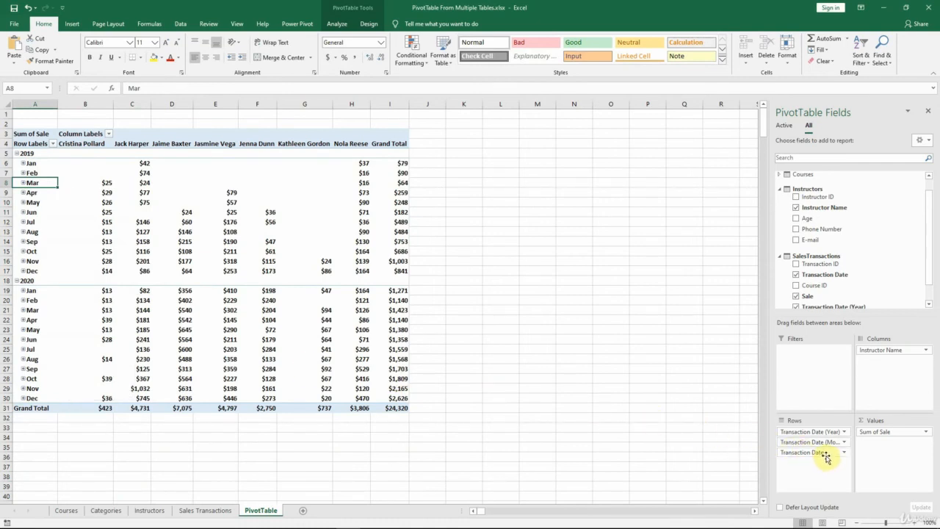
left_click_drag(825, 457, 679, 426)
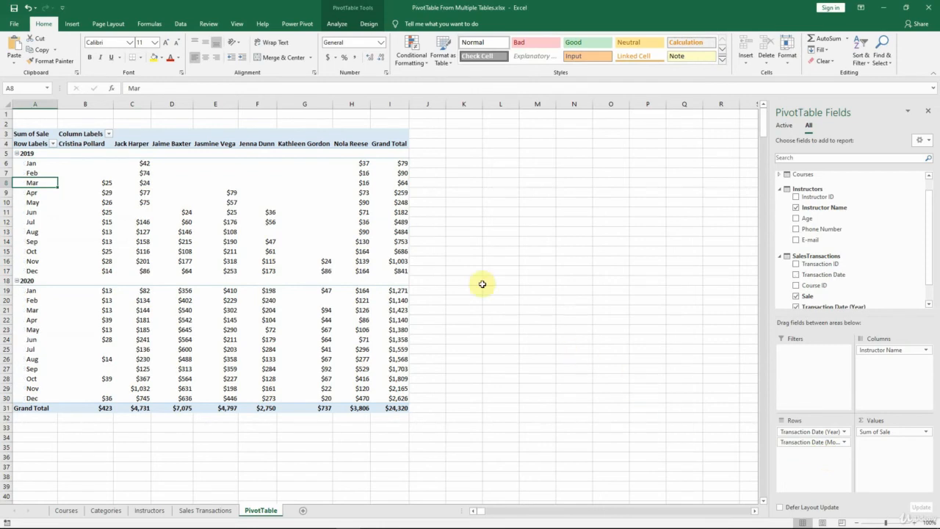
Step: Check the January 2019 PivotTable value in C6 against the sum of sales D2 and D4 for course ID 1 in Sales Transactions
left_click(6, 163)
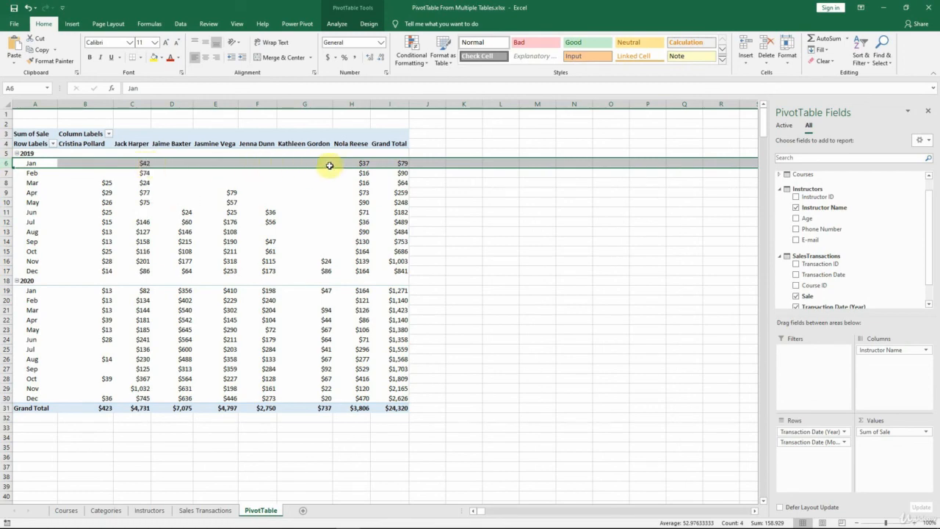
left_click(204, 510)
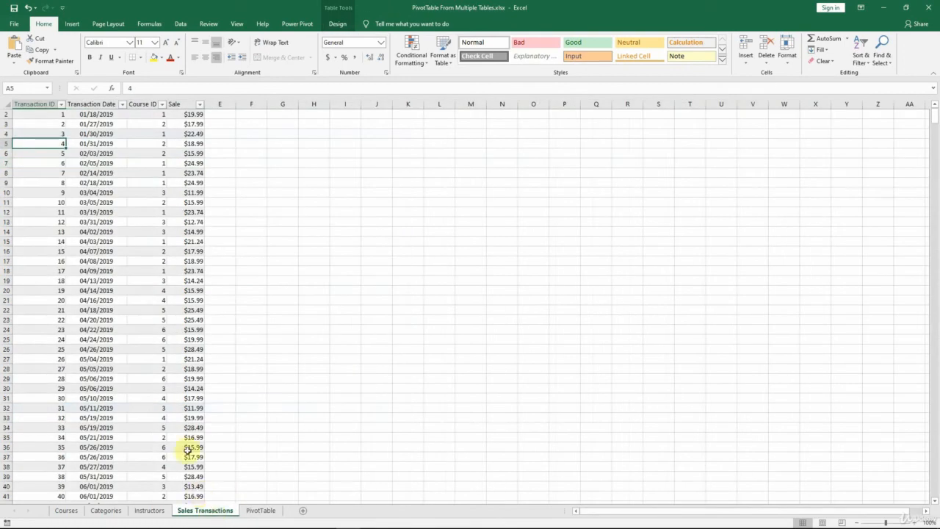
scroll(137, 273, "up", 1)
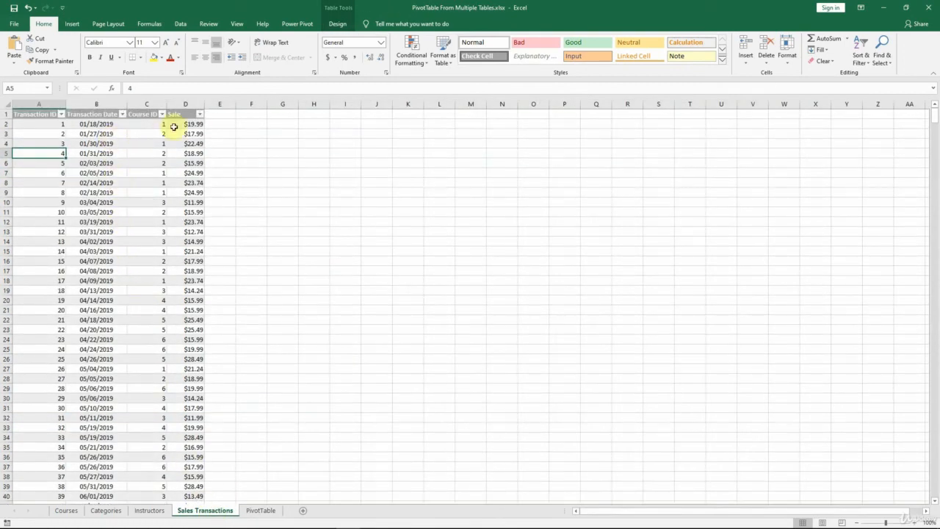
left_click(192, 124)
left_click(197, 143, "ctrl")
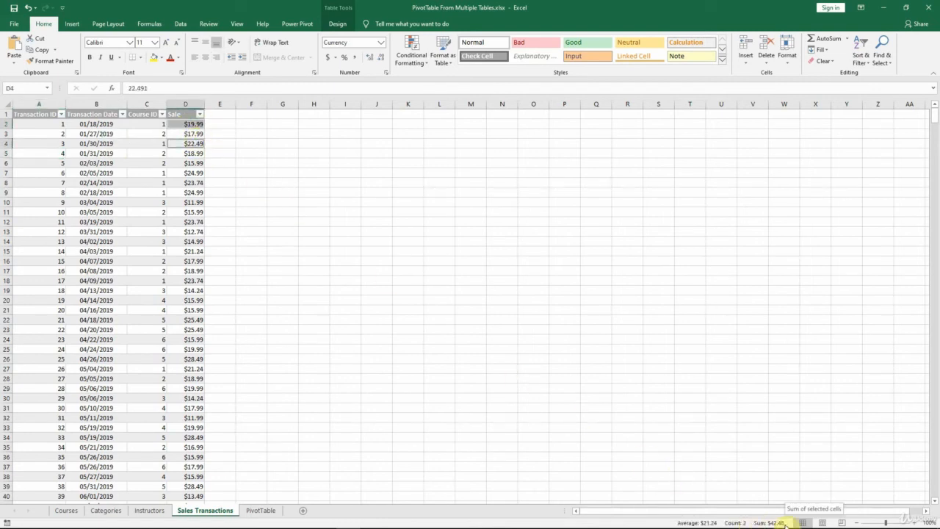
left_click(259, 509)
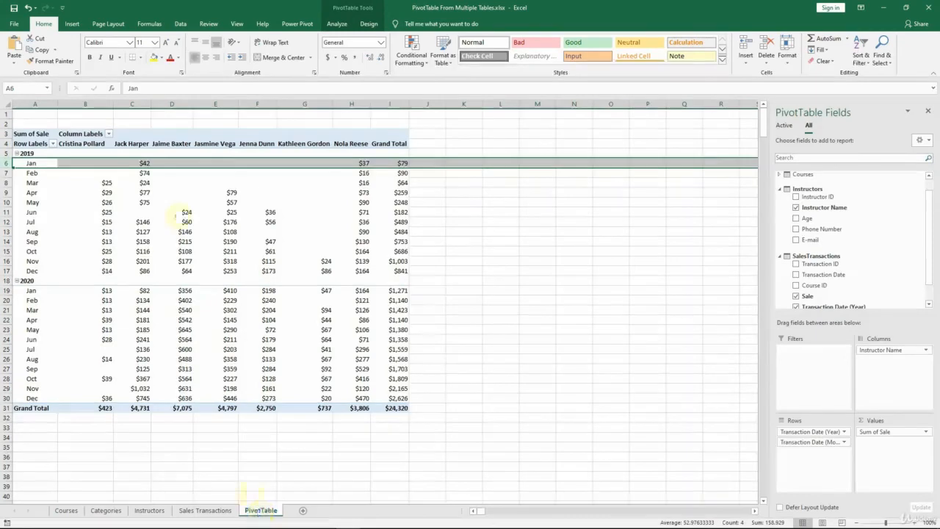
left_click(136, 163)
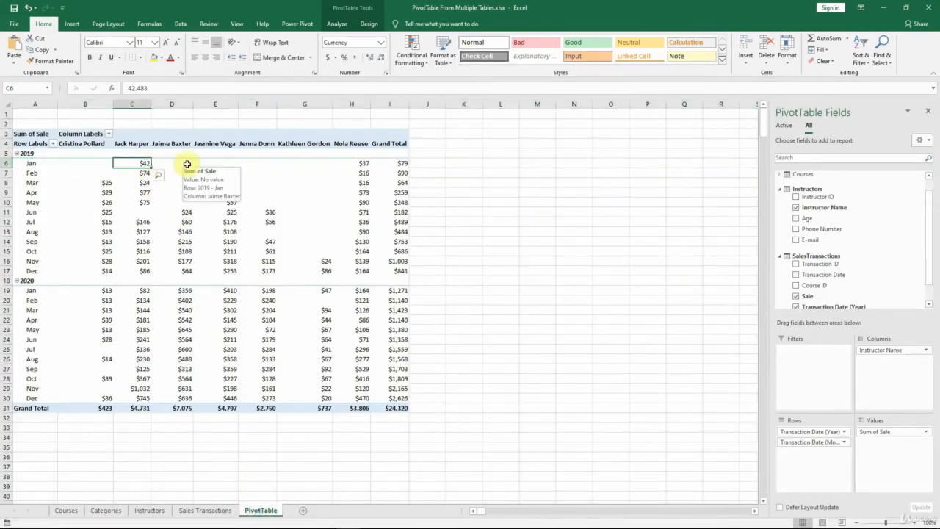
Step: Check the January 2019 PivotTable value in H6 against the sum of sales D3 and D5 for course ID 2 in Sales Transactions
left_click(210, 515)
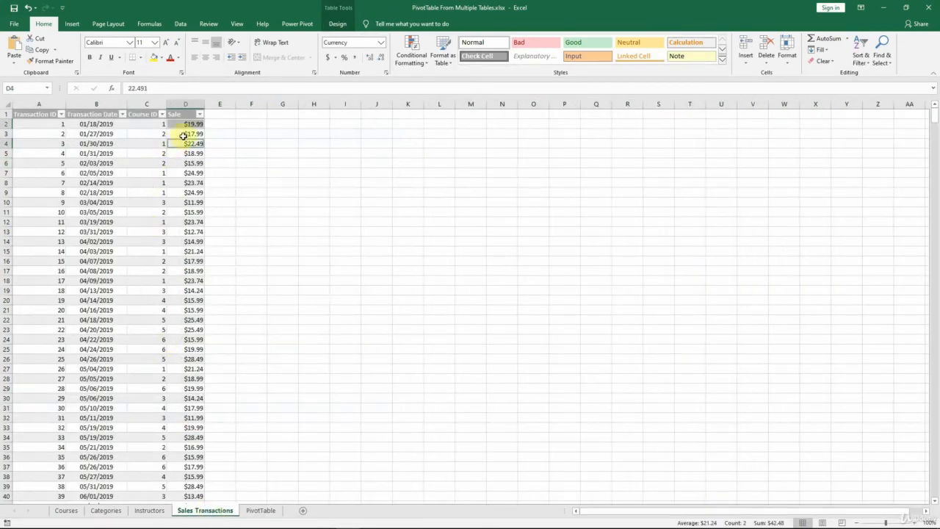
left_click(184, 135)
left_click(191, 152, "ctrl")
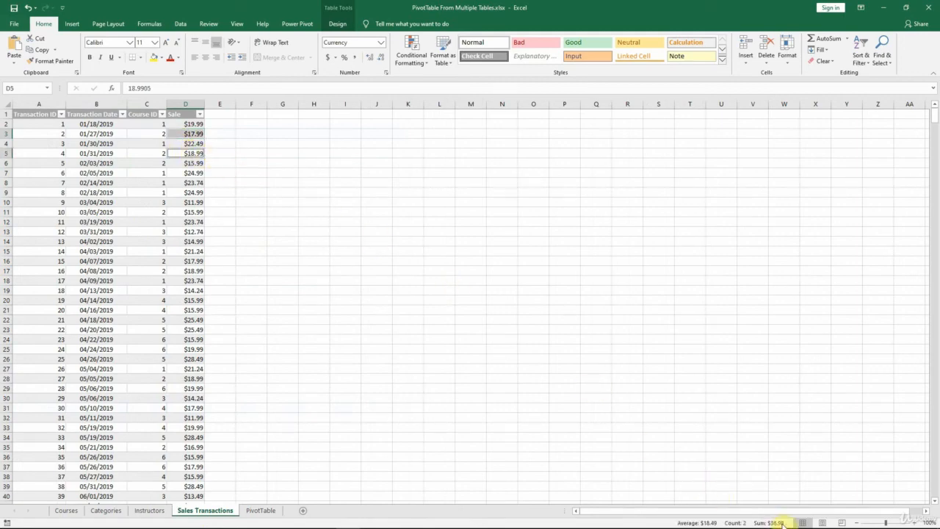
left_click(266, 509)
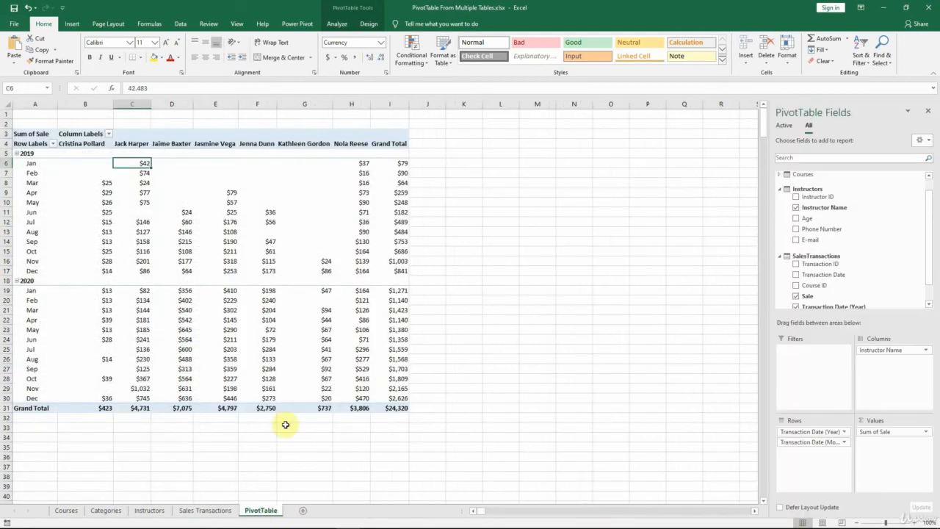
left_click(347, 163)
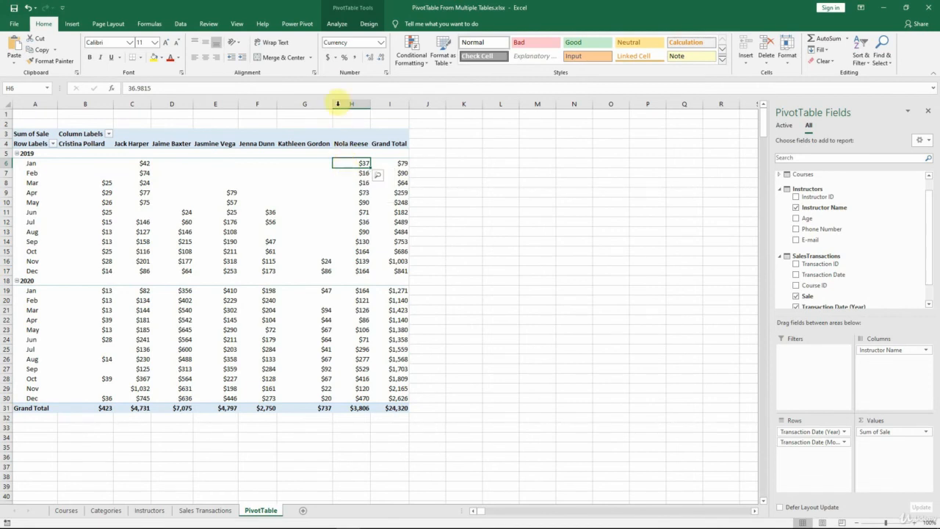
Step: Clear all fields from the PivotTable
left_click(335, 27)
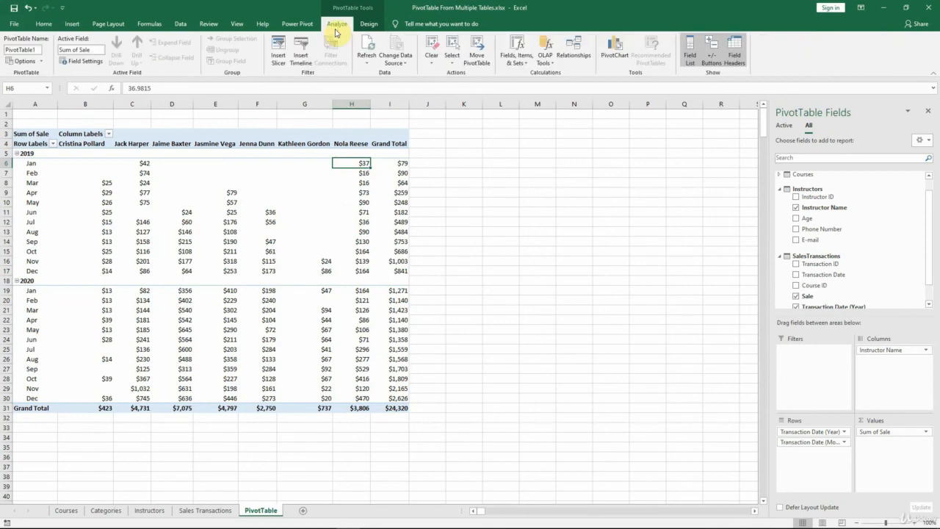
left_click(429, 60)
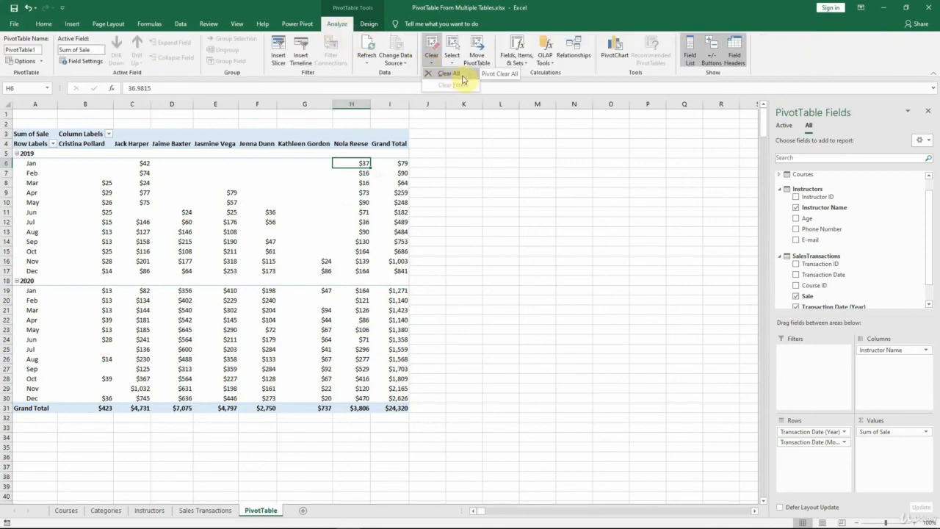
left_click(460, 75)
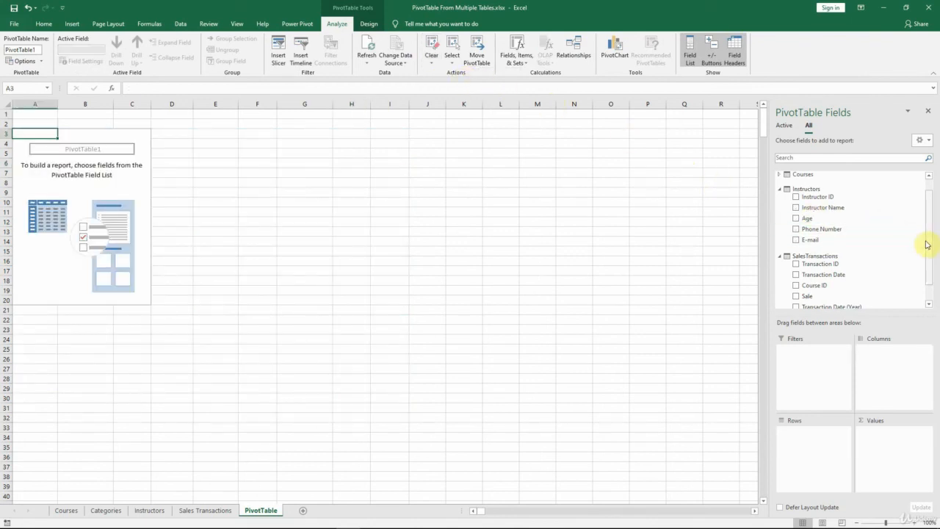
Step: Build the PivotTable with the sum of Sale as values, Course Title as rows and Transaction Date (Year) as columns
scroll(927, 244, "down", 2)
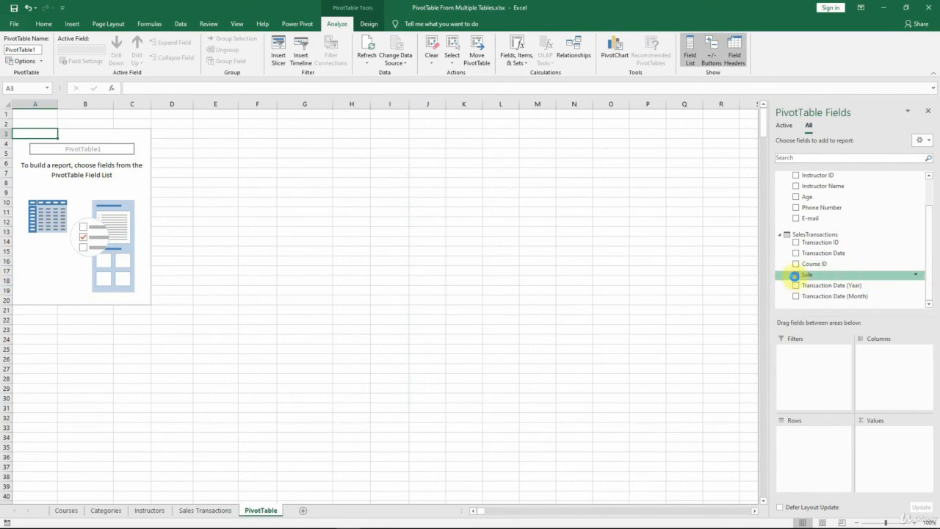
left_click(795, 275)
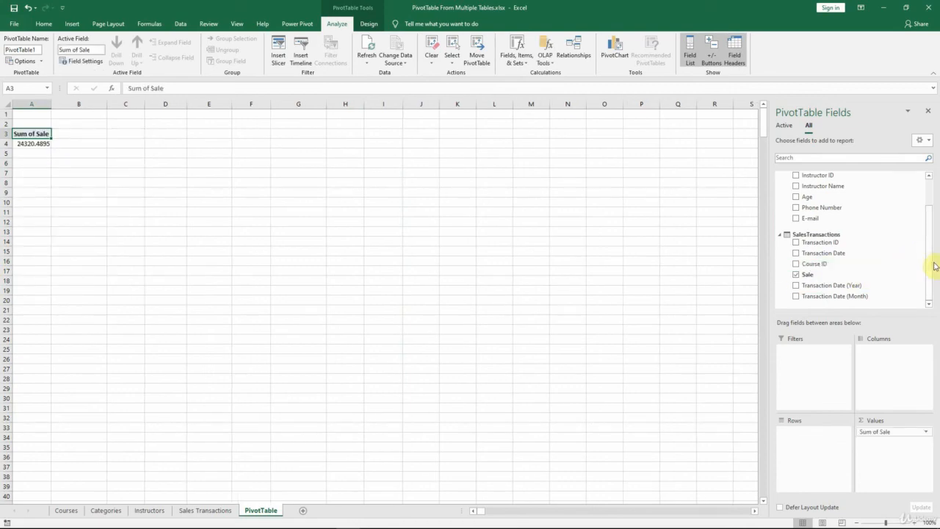
left_click_drag(932, 269, 929, 235)
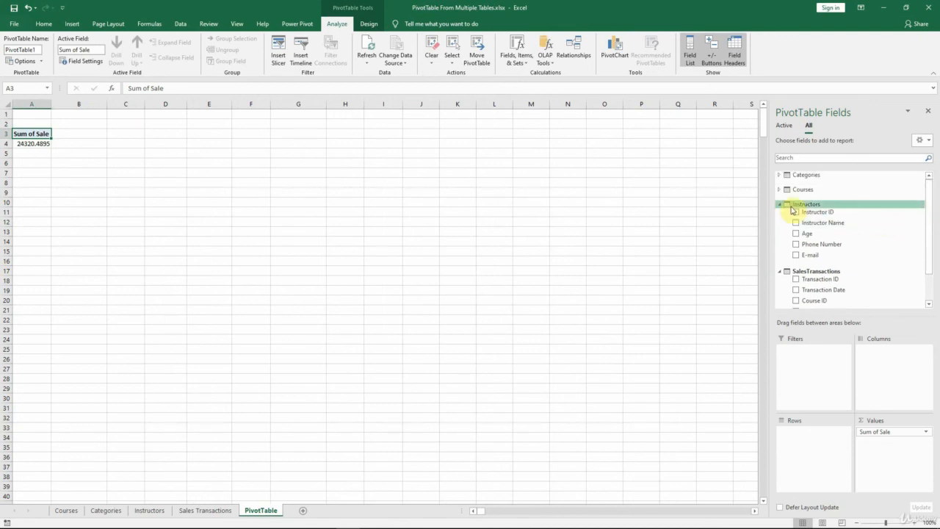
left_click(780, 205)
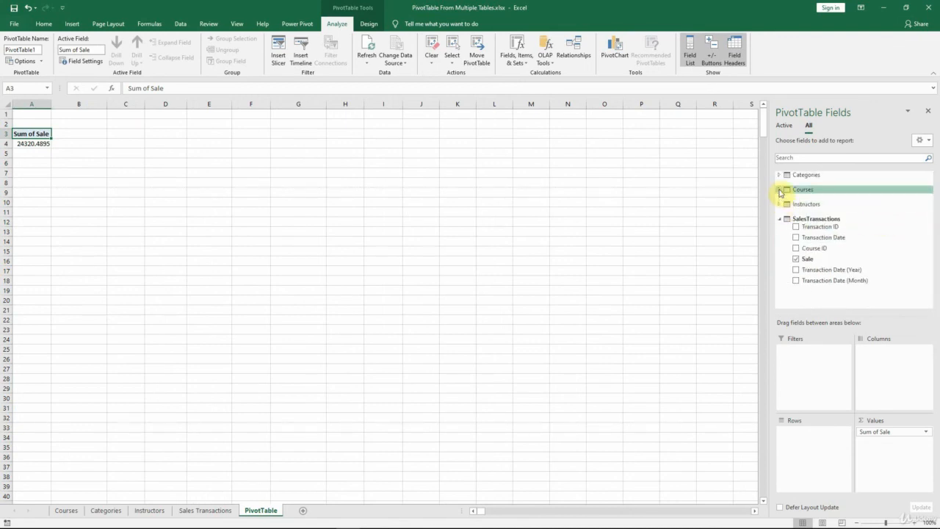
left_click(780, 191)
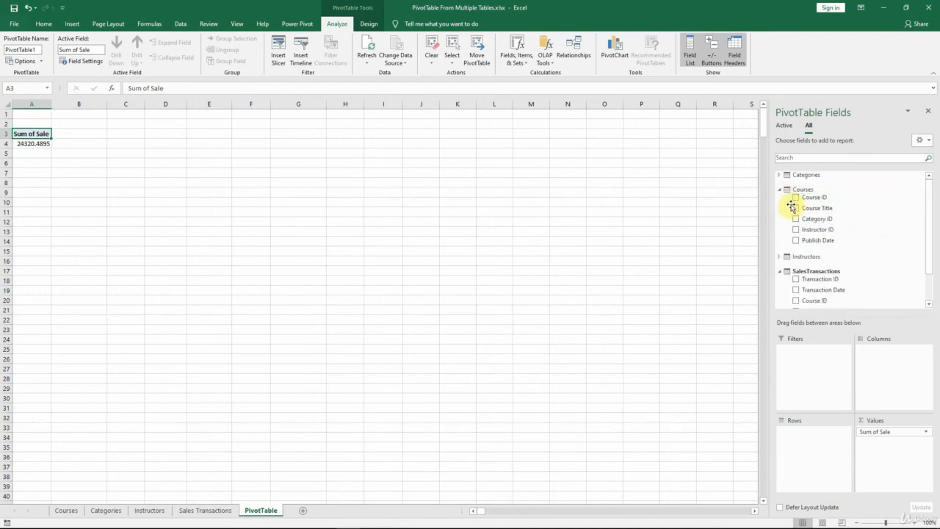
left_click_drag(808, 211, 814, 444)
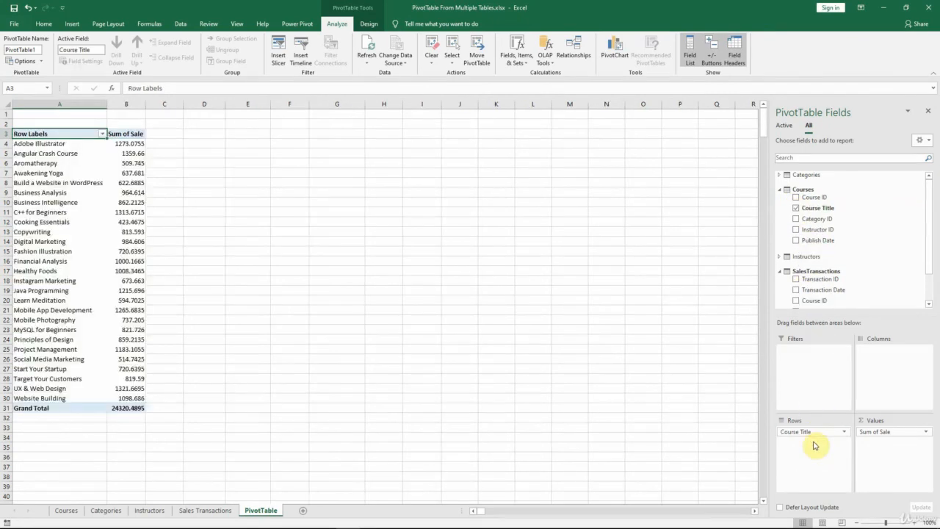
left_click(928, 305)
left_click(928, 304)
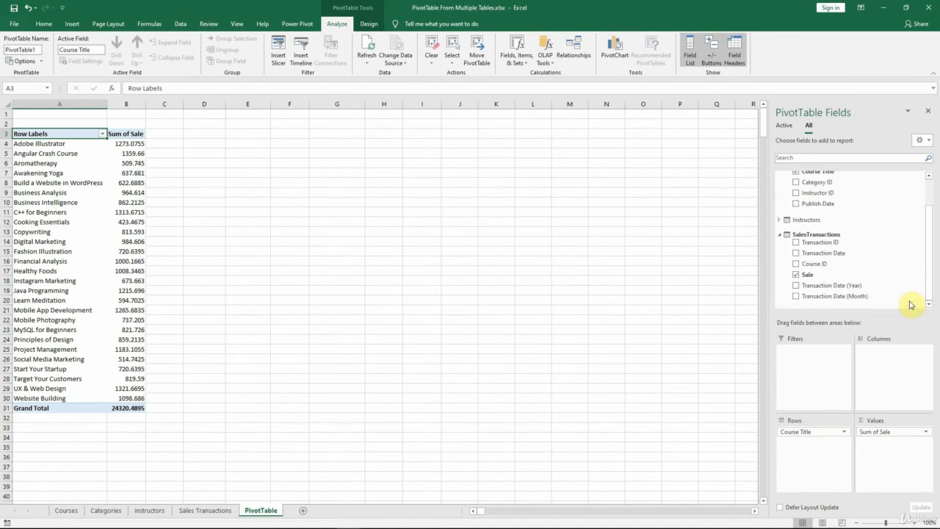
left_click_drag(834, 288, 891, 357)
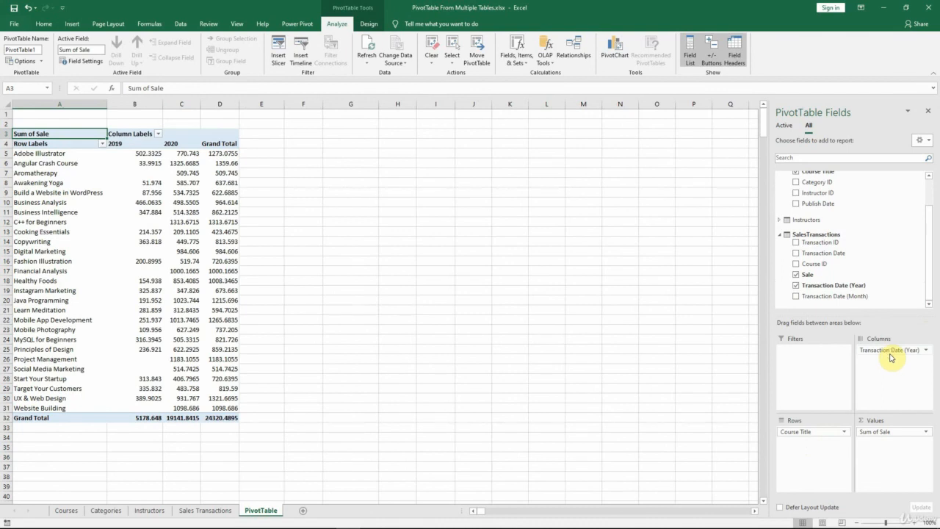
Step: Format the sale values by course title and year as Currency with the $ symbol and 0 decimal places
right_click(156, 201)
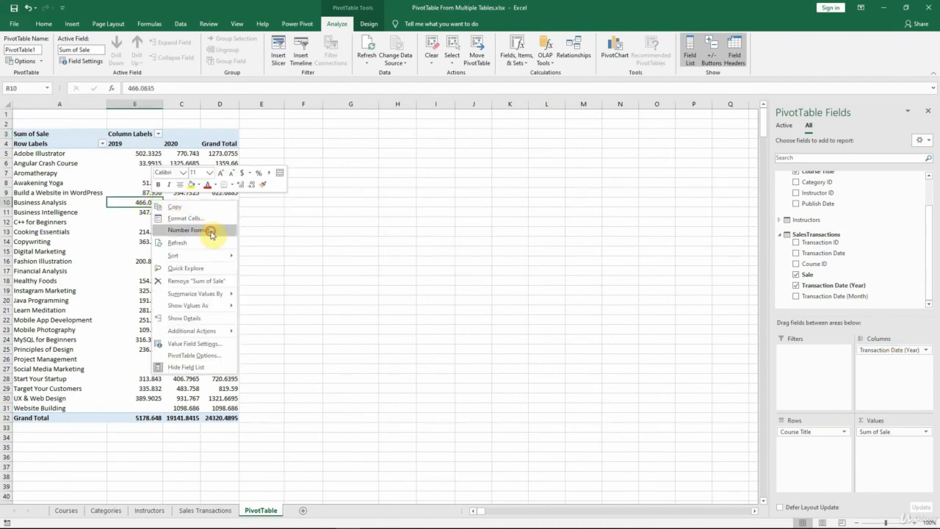
left_click(204, 231)
left_click(107, 165)
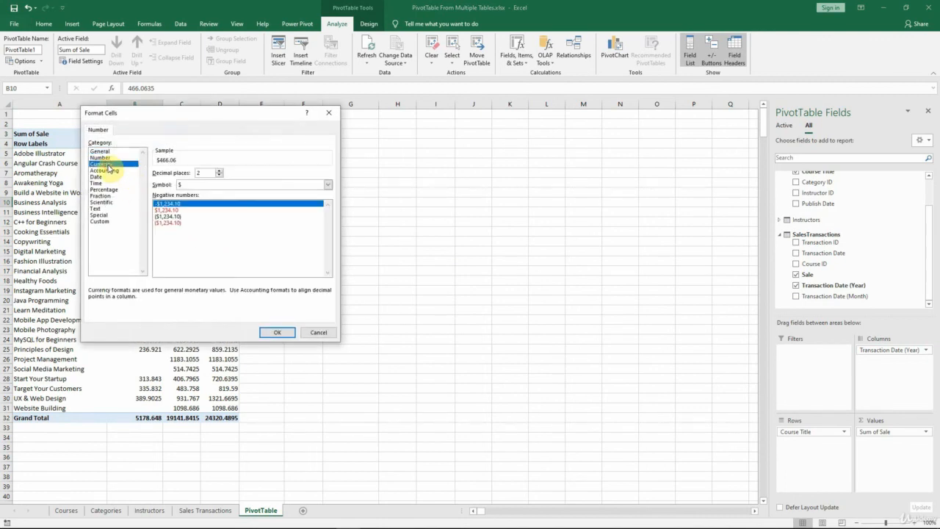
left_click(218, 175)
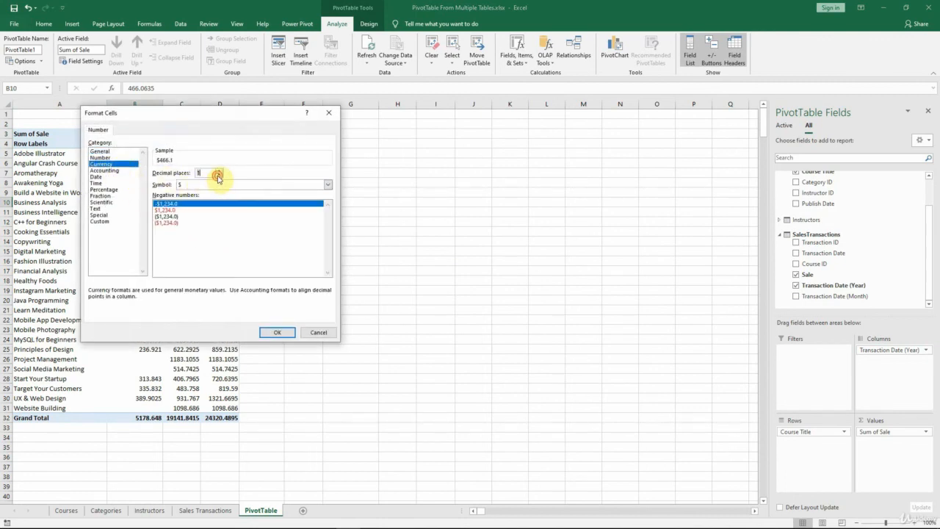
left_click(218, 175)
left_click(289, 334)
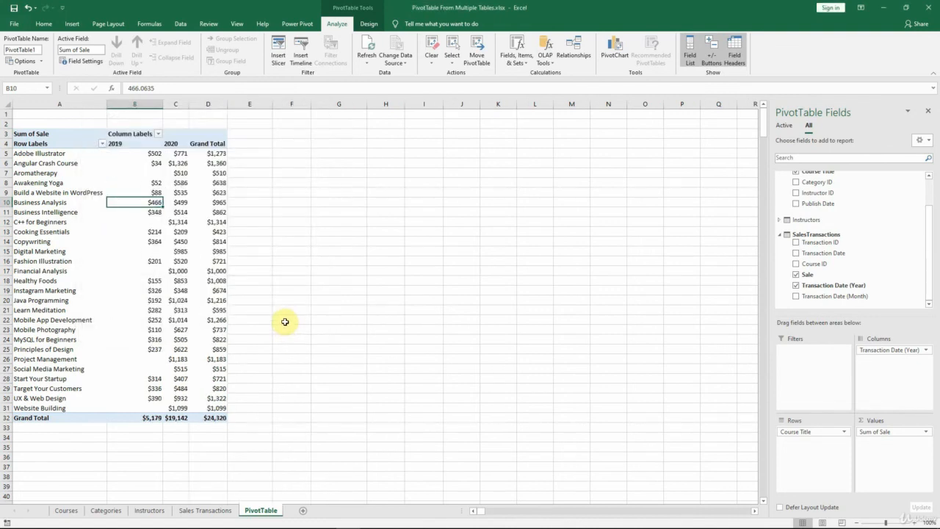
Step: Turn off the PivotTable's grand totals for both rows and columns
left_click(363, 26)
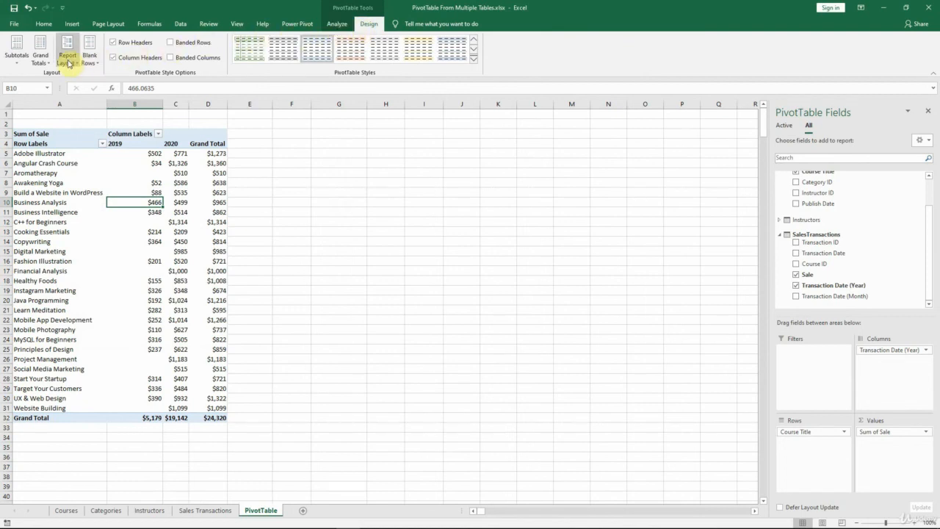
left_click(42, 58)
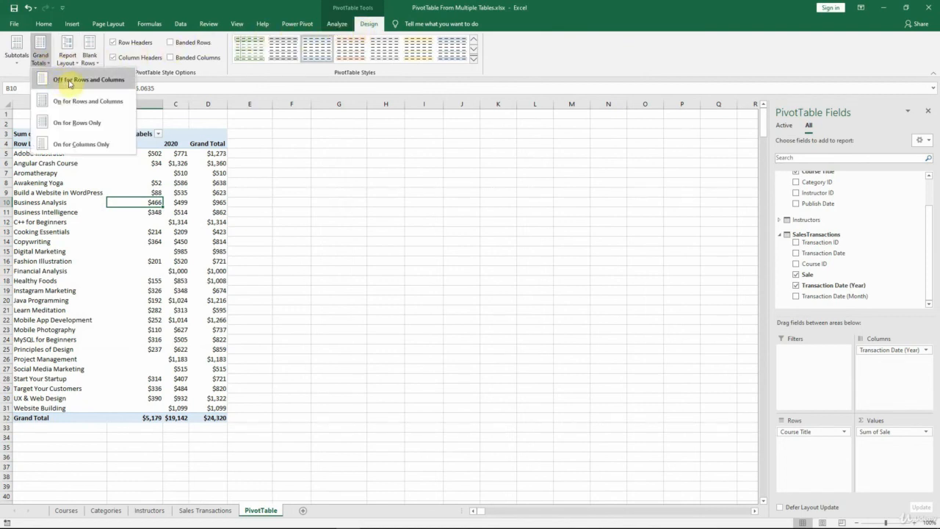
left_click(122, 80)
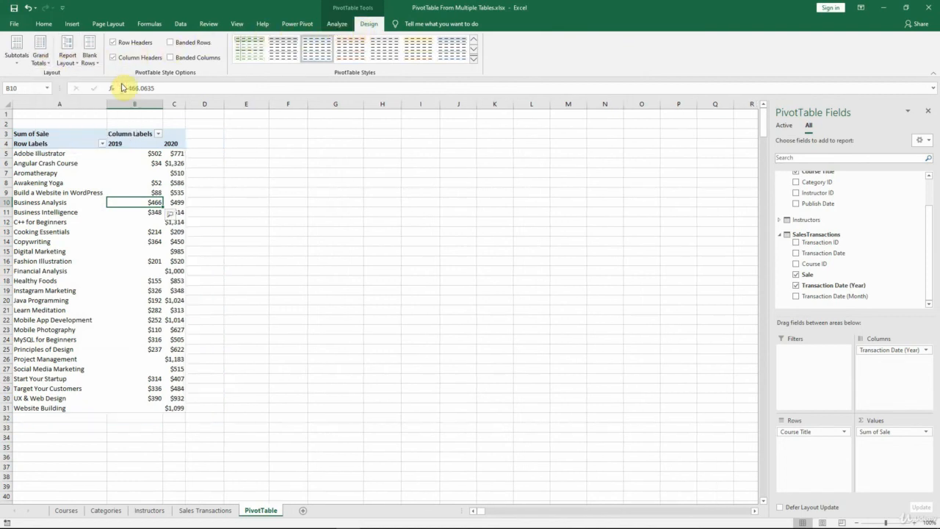
Step: Sort the course titles by their 2020 sales from largest to smallest and widen the 2020 column
left_click(176, 153)
right_click(180, 156)
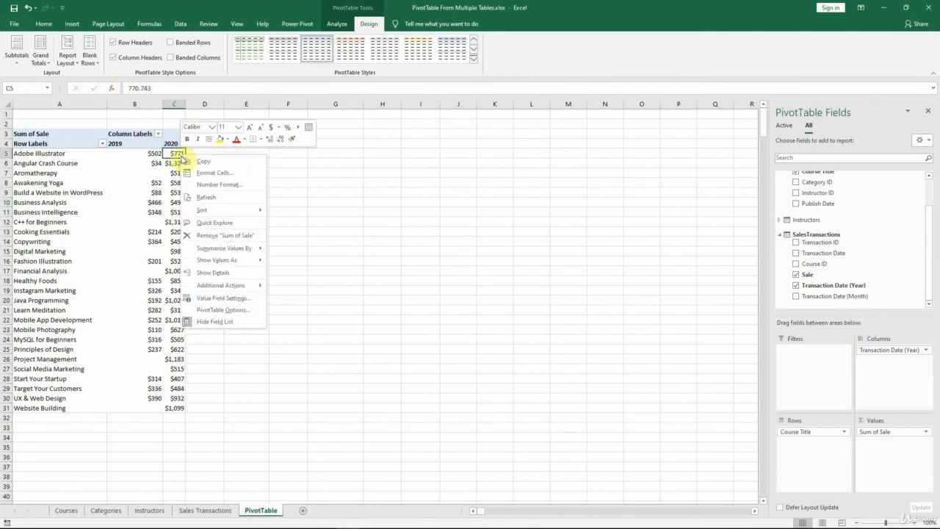
mouse_move(207, 211)
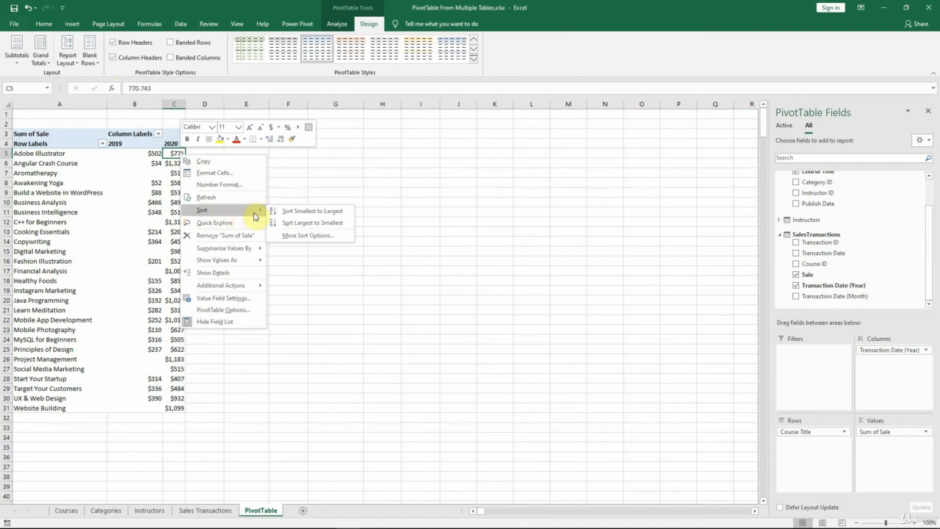
left_click(350, 229)
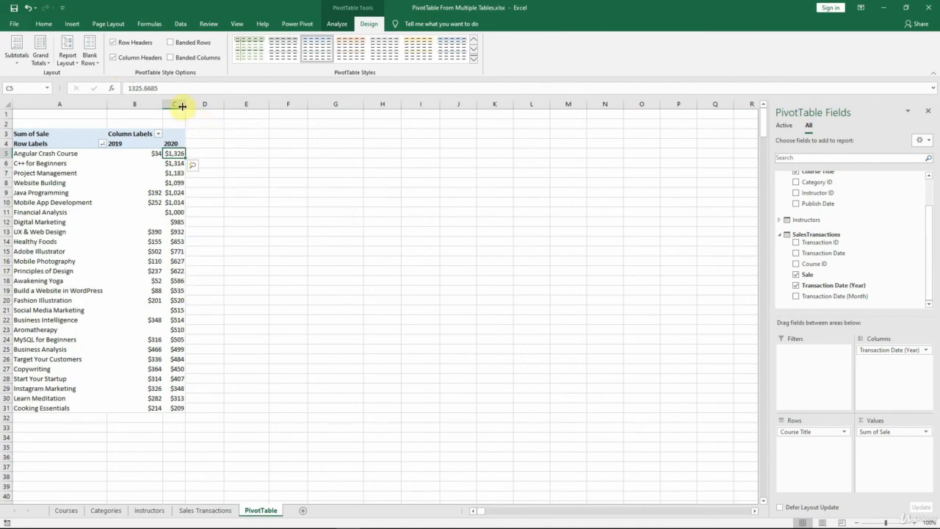
left_click_drag(184, 104, 213, 105)
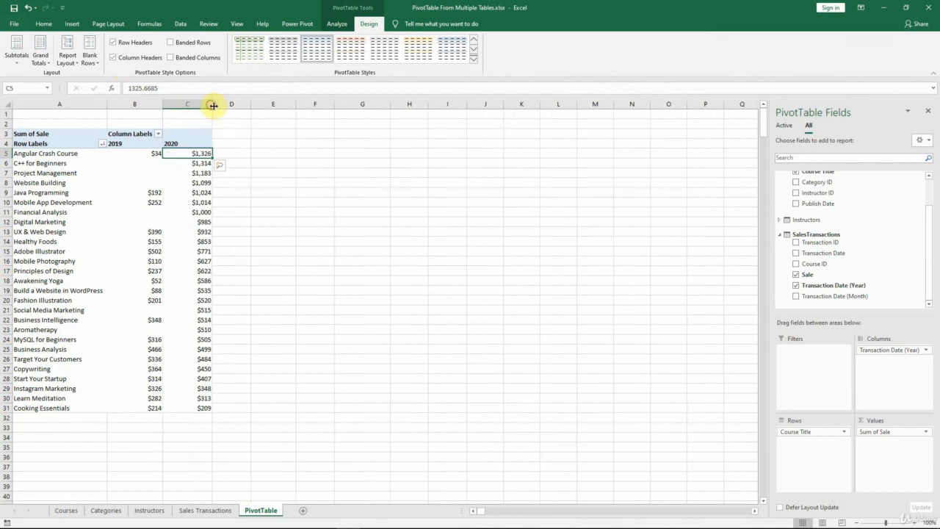